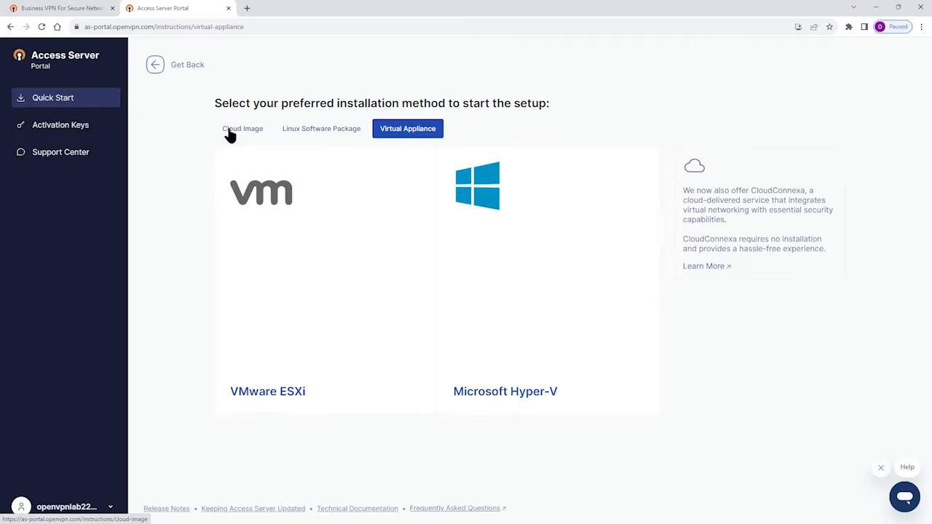
- Choose Microsoft Azure as the cloud image to install Access Server on
click(230, 135)
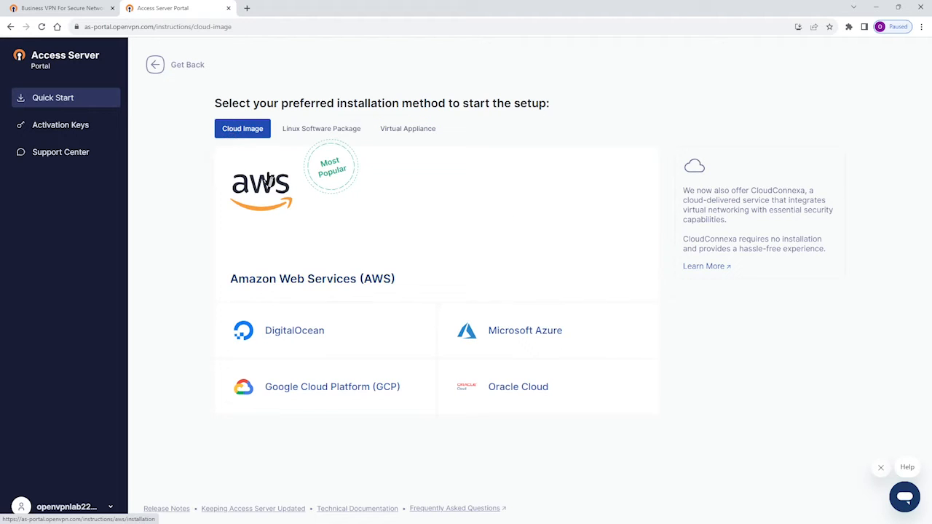
click(519, 336)
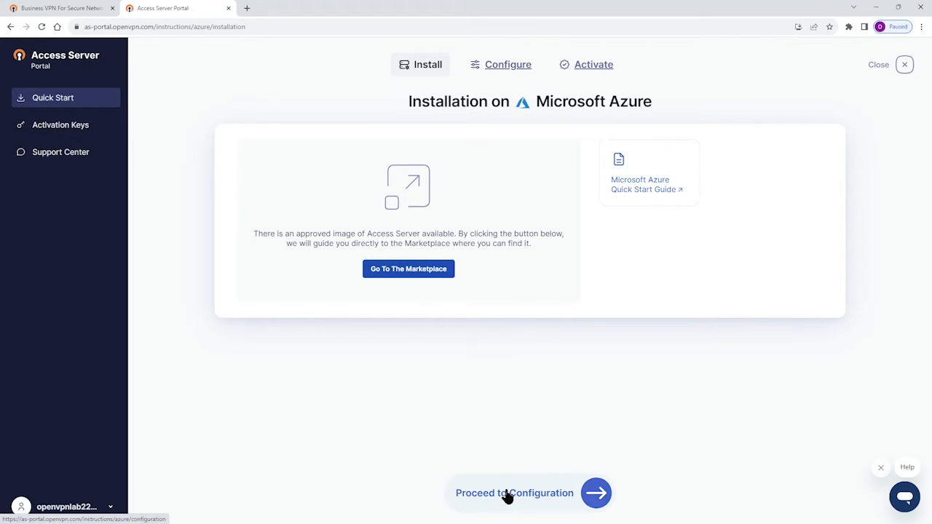
- Look over the Access Server configuration page and the Microsoft Azure quick start guide, then return to the Azure installation page
click(591, 498)
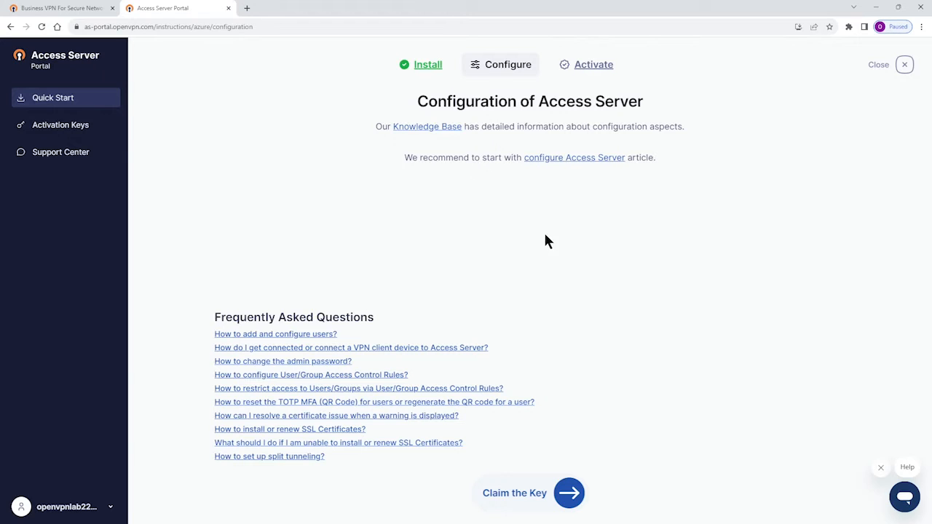
click(440, 69)
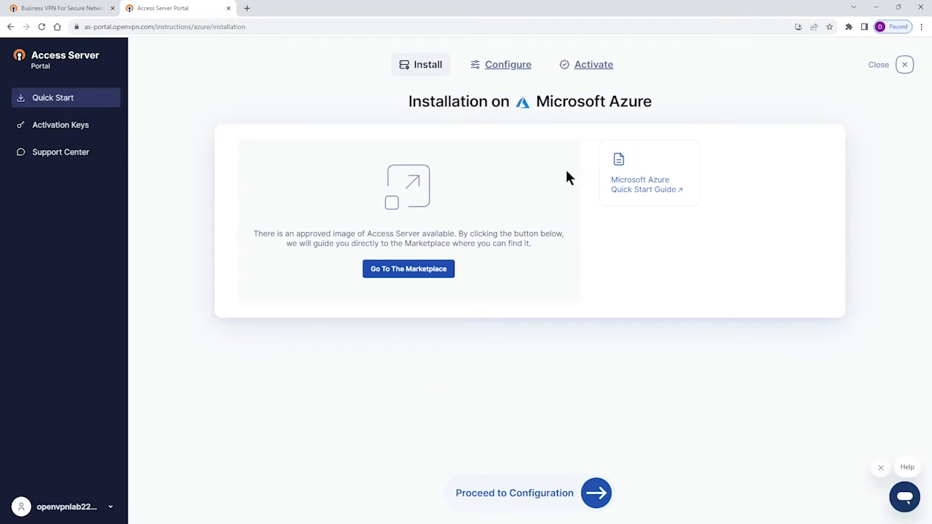
click(628, 187)
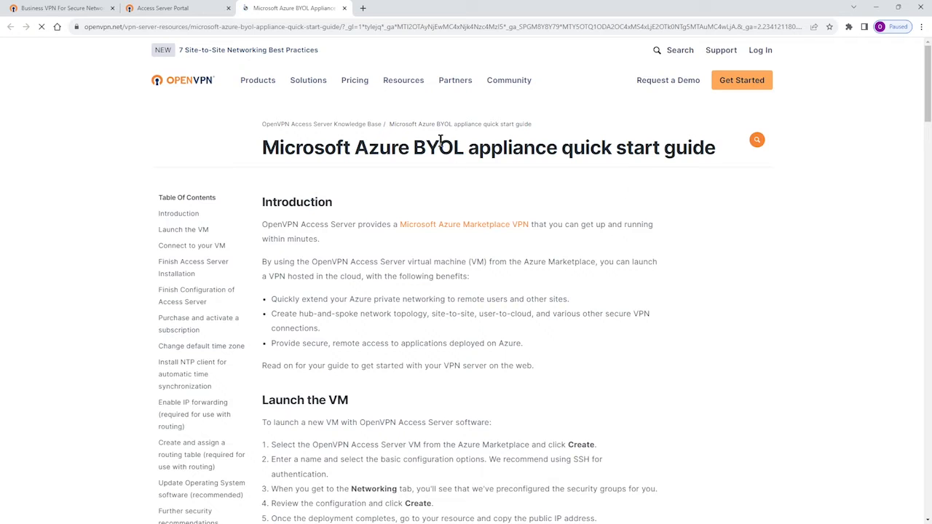
scroll(438, 208, down, 5)
scroll(436, 242, up, 5)
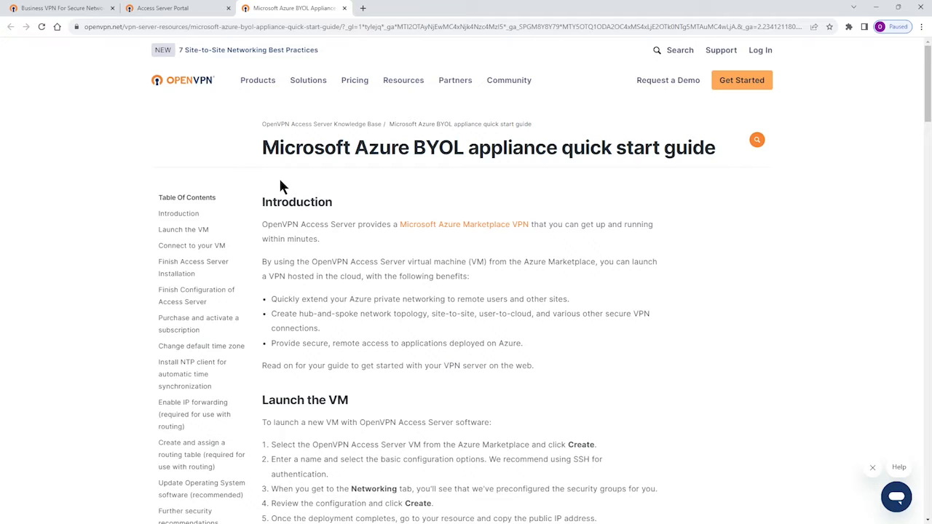
click(171, 9)
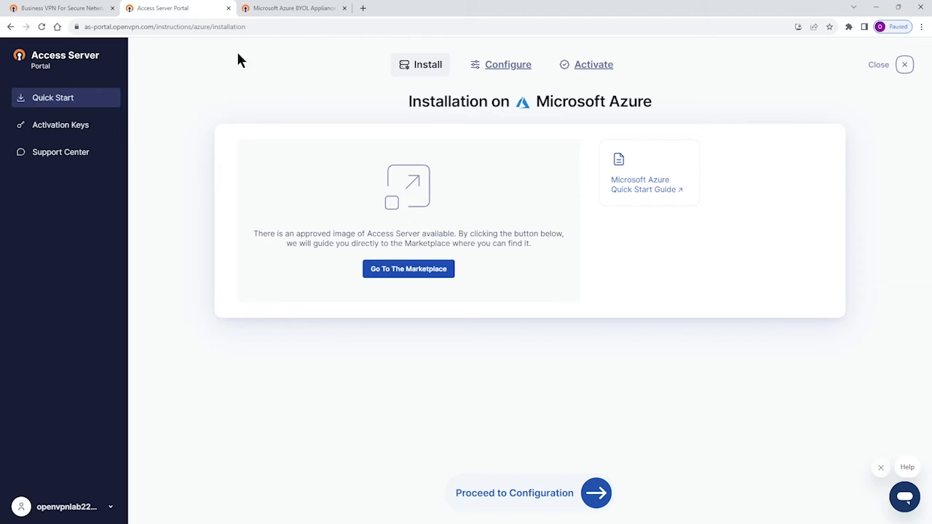
- Get OpenVPN Access Server from the Azure Marketplace and start creating its virtual machine in the Azure portal
click(404, 270)
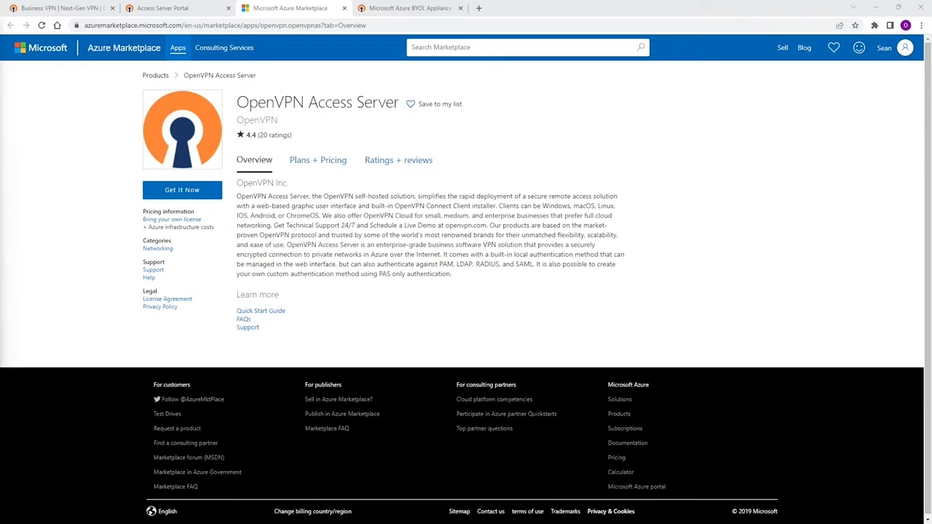
click(175, 192)
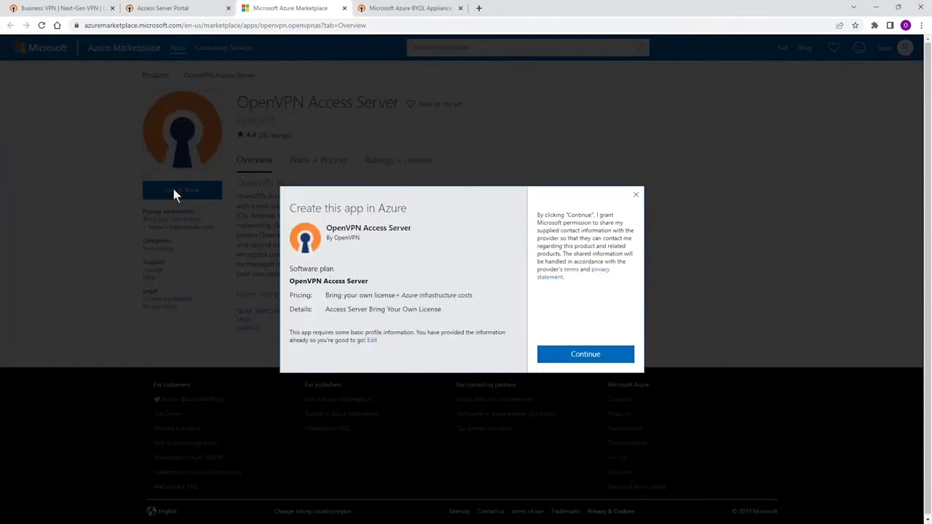
click(615, 357)
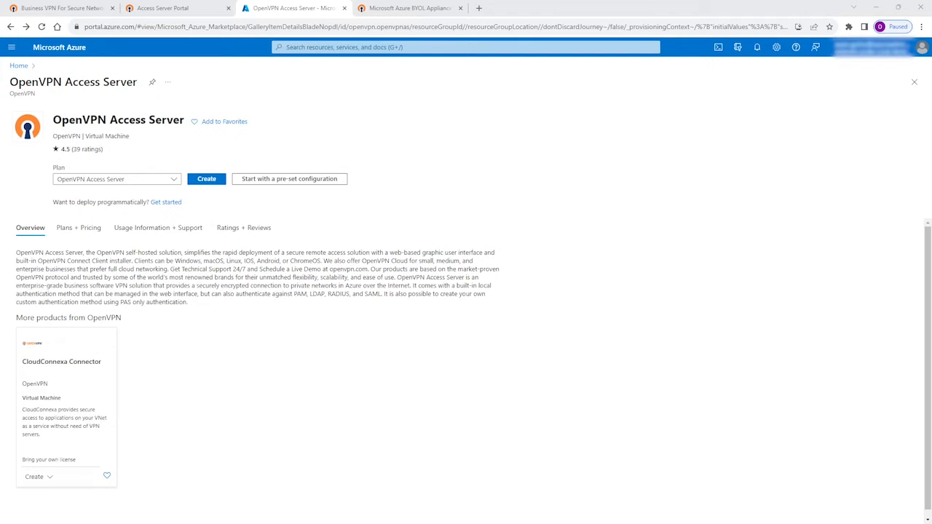
click(206, 178)
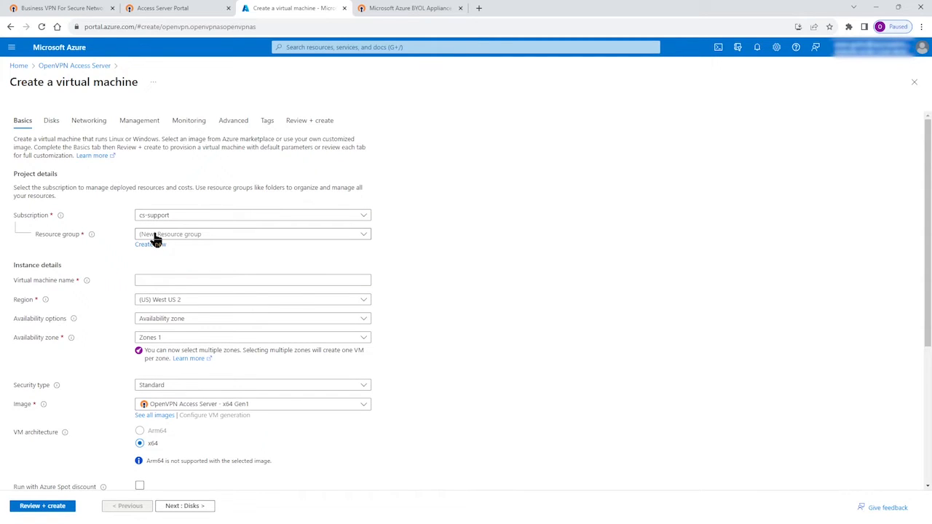
- Assign the virtual machine to the existing OVNLab resource group and name it AccessServerVM
click(155, 236)
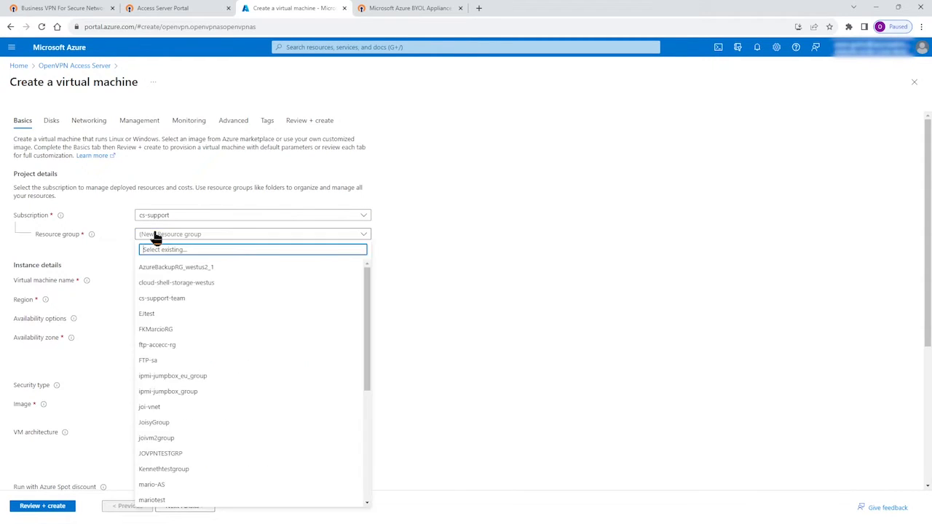
text(ovnlab)
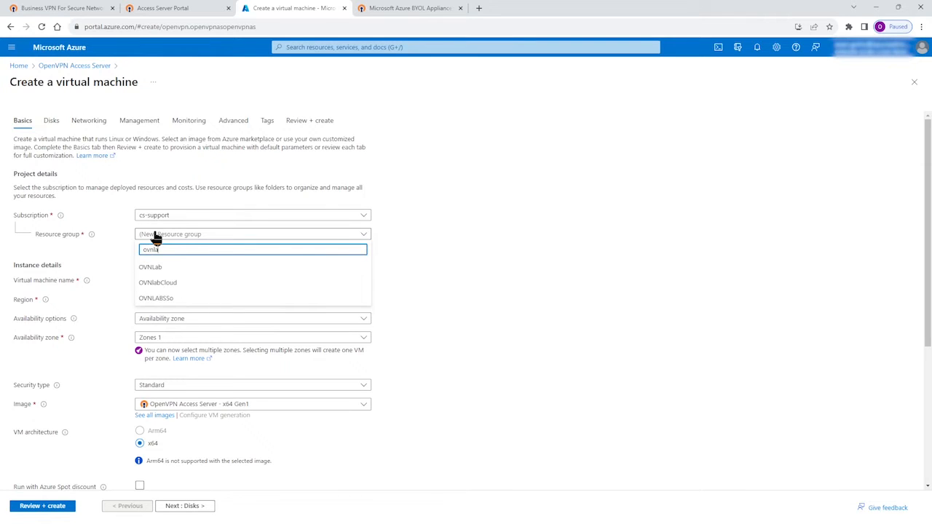
click(148, 267)
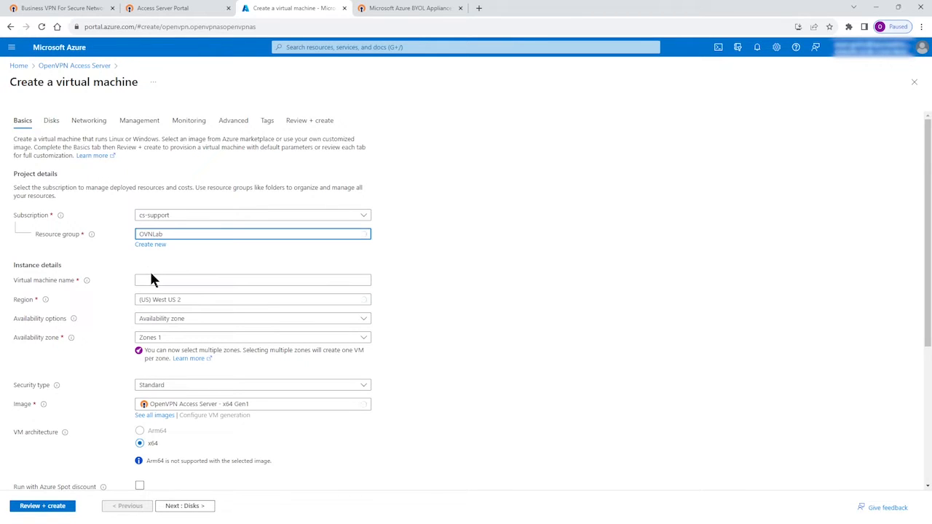
click(146, 279)
text(A)
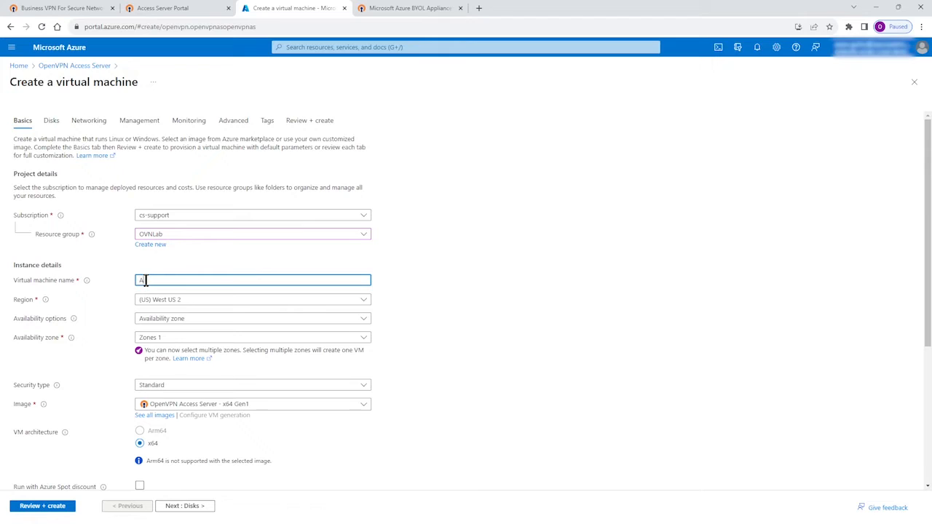
text(ccessServerVM)
- Switch the administrator account's authentication type to Password and back to SSH public key
scroll(208, 304, down, 1)
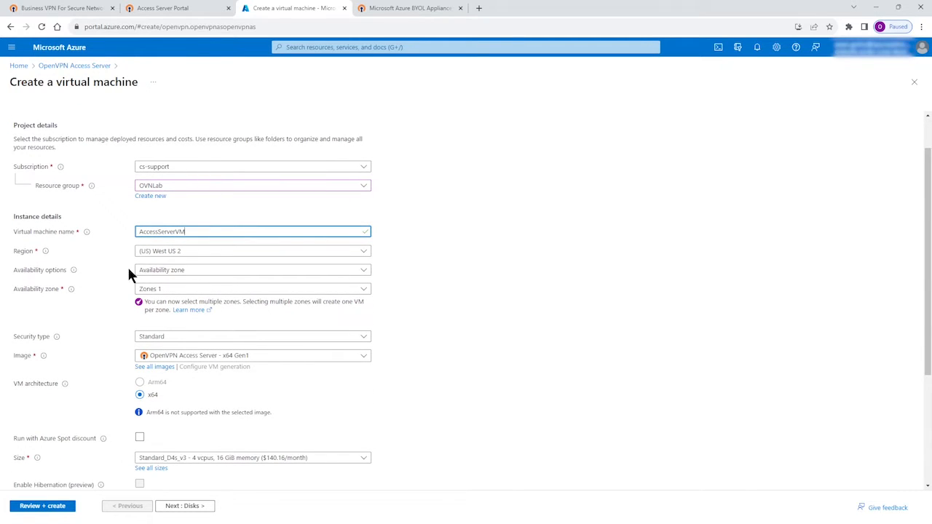
scroll(189, 316, down, 2)
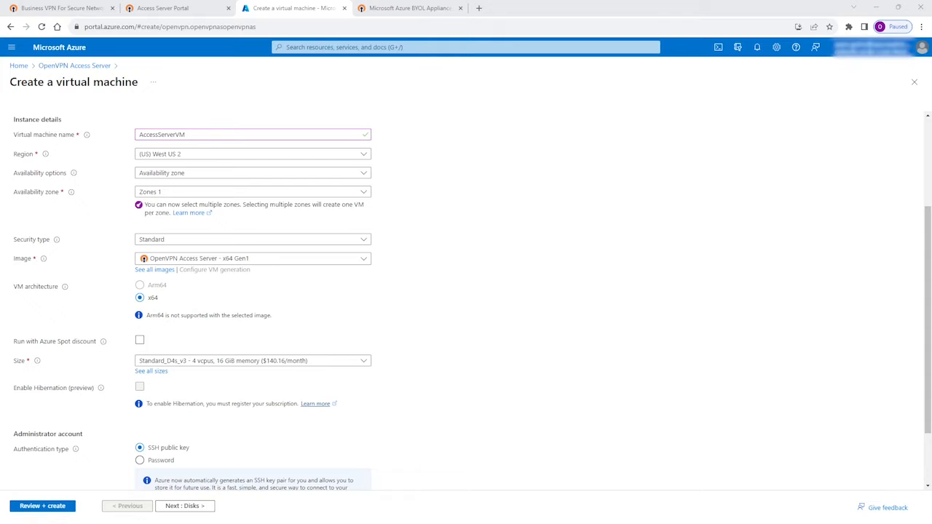
scroll(245, 254, down, 1)
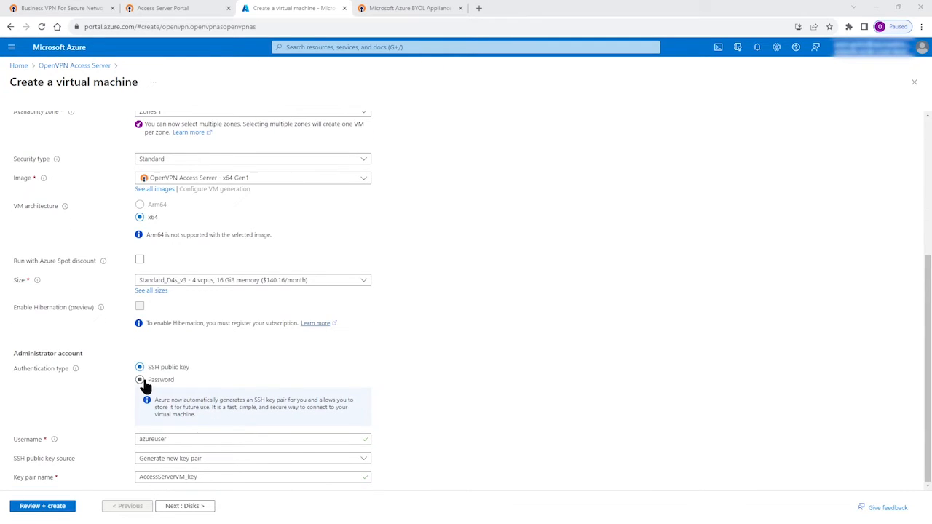
click(142, 380)
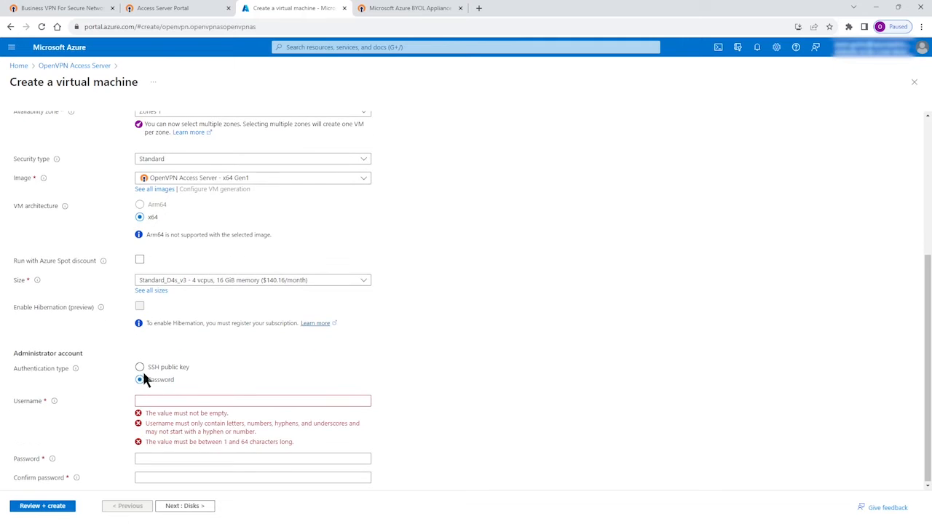
click(140, 368)
- Set the SSH public key source to generate a new key pair and name the pair OVNLABAS1
scroll(224, 351, down, 1)
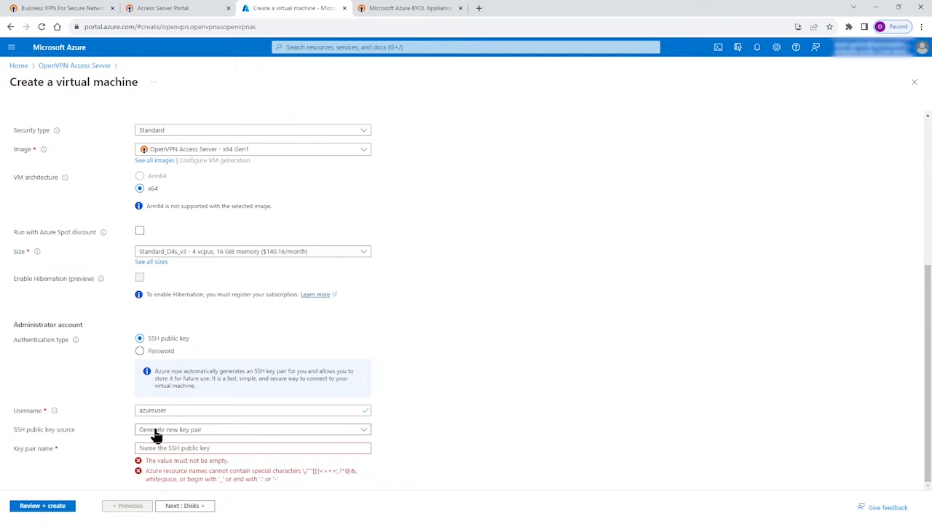
click(202, 432)
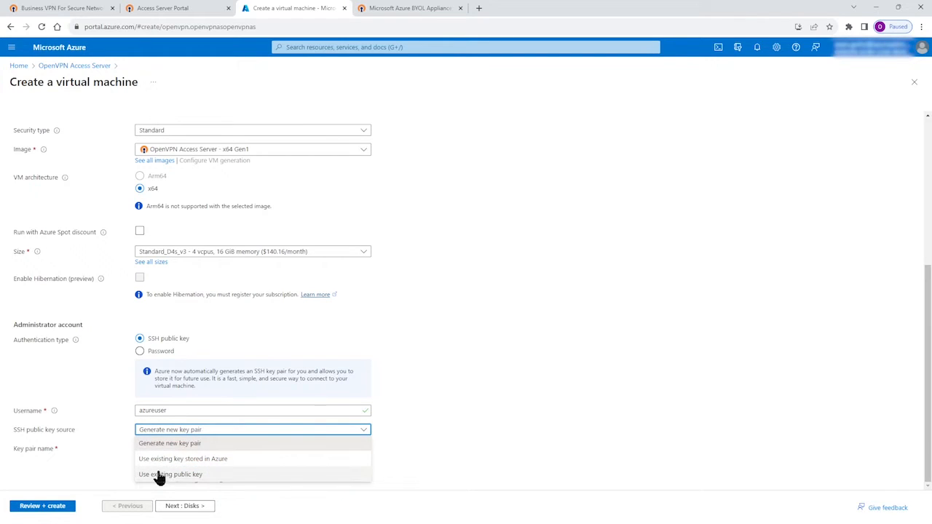
click(170, 444)
click(157, 449)
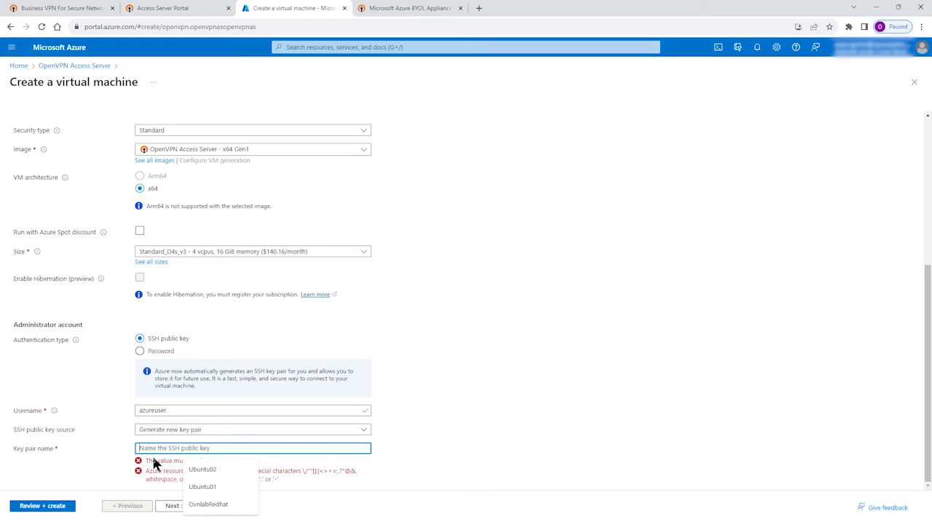
text(OVNLAB)
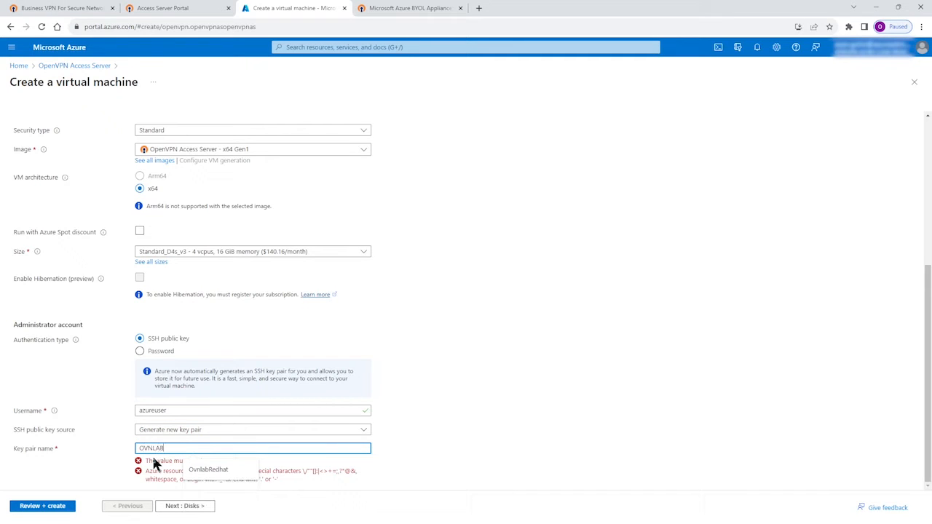
text(AS)
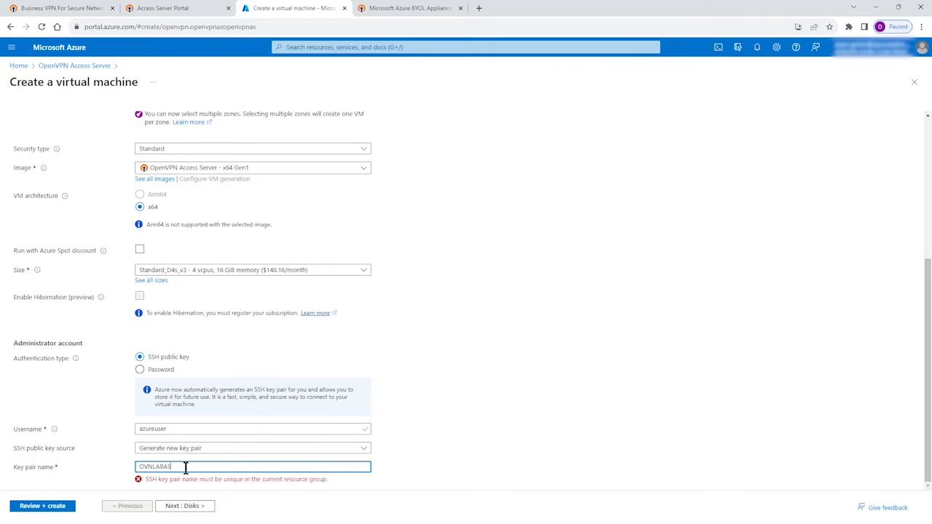
text(1)
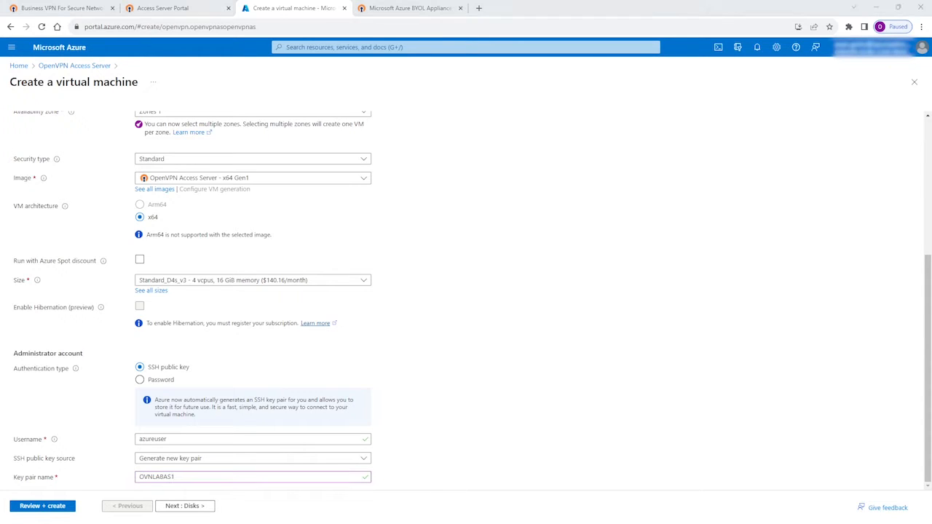
- Accept the default disk settings and review the NIC network security group options in the virtual machine's networking settings
click(192, 507)
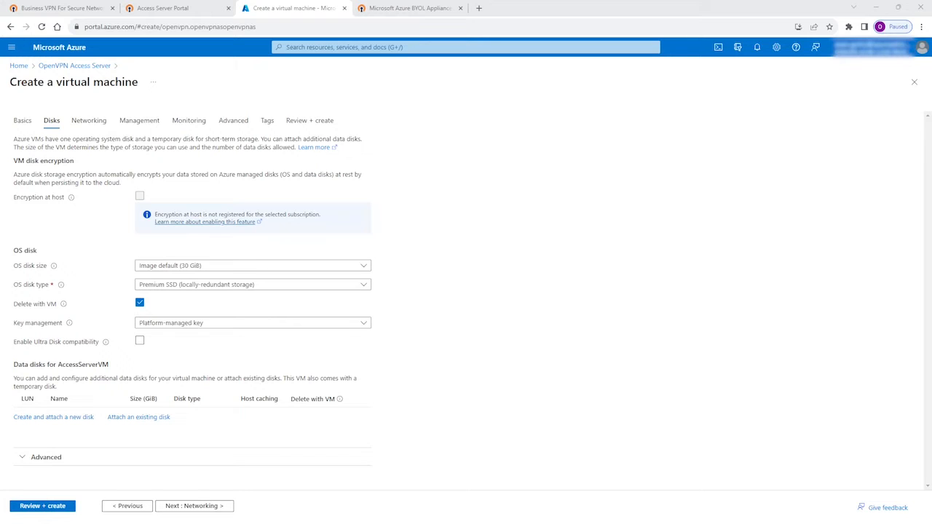
click(190, 507)
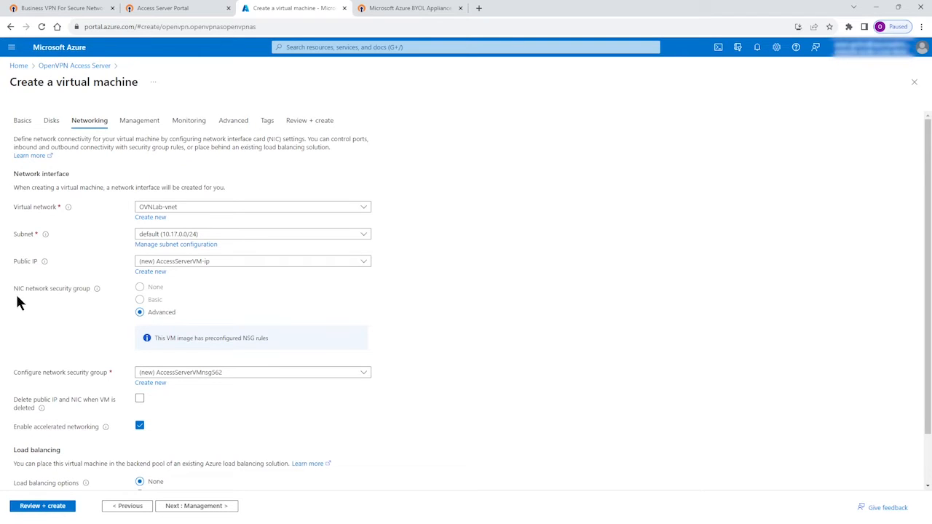
drag(14, 288, 29, 291)
drag(87, 289, 91, 290)
drag(265, 339, 247, 340)
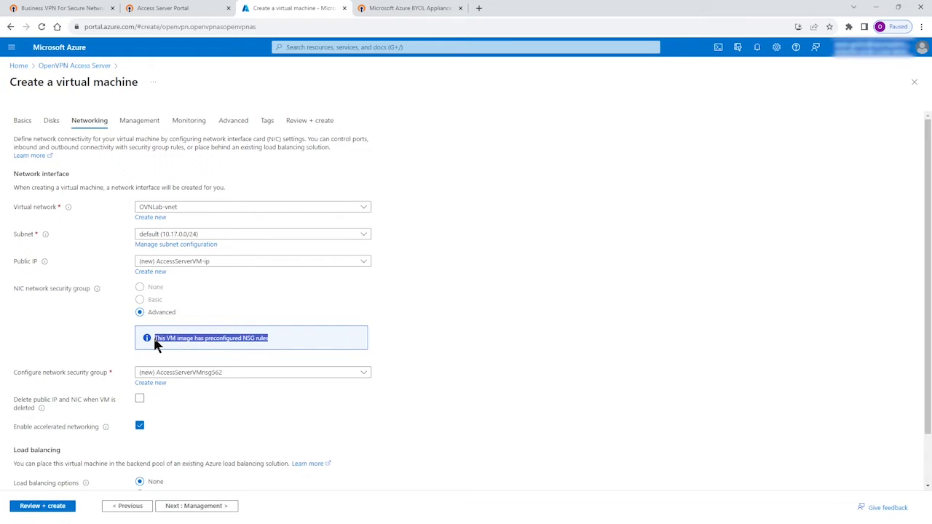
click(70, 332)
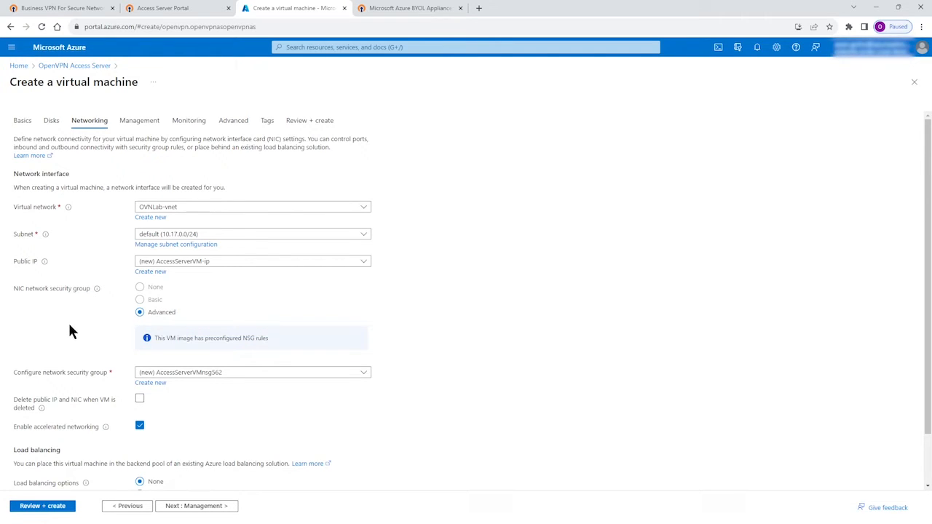
scroll(70, 332, down, 1)
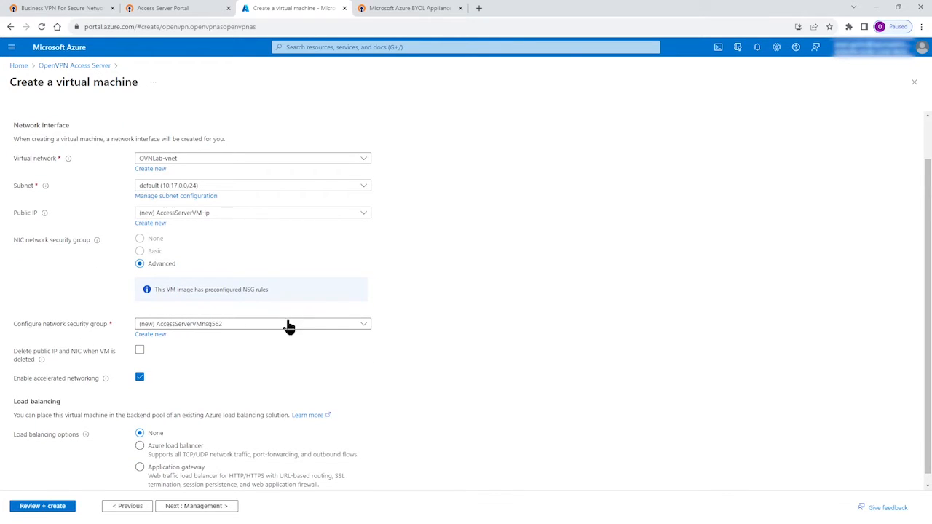
click(346, 329)
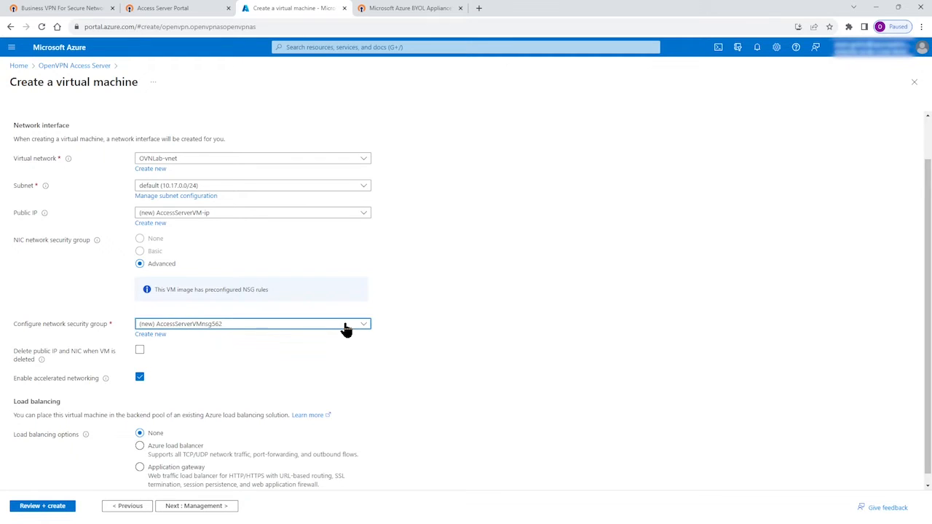
click(346, 330)
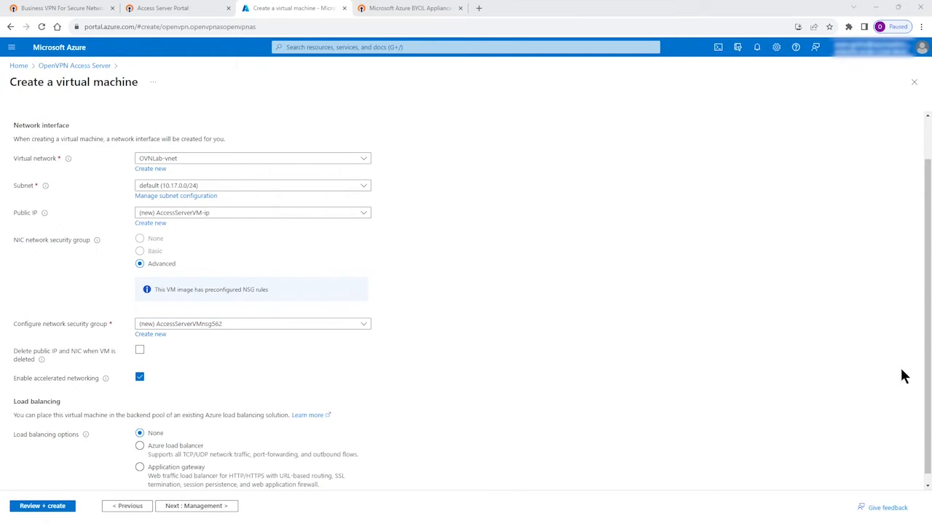
- Keep the default networking, management and remaining settings and proceed to the virtual machine's final review
scroll(202, 381, down, 1)
click(187, 507)
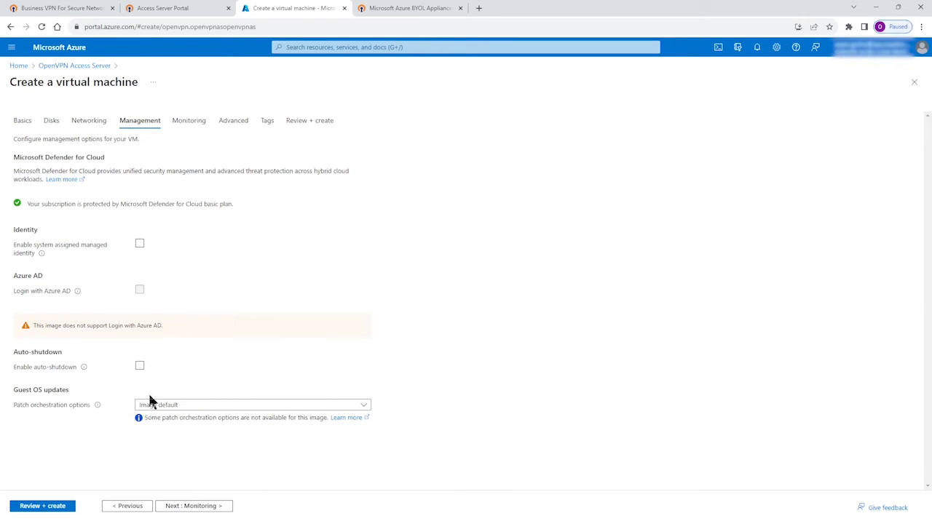
click(194, 507)
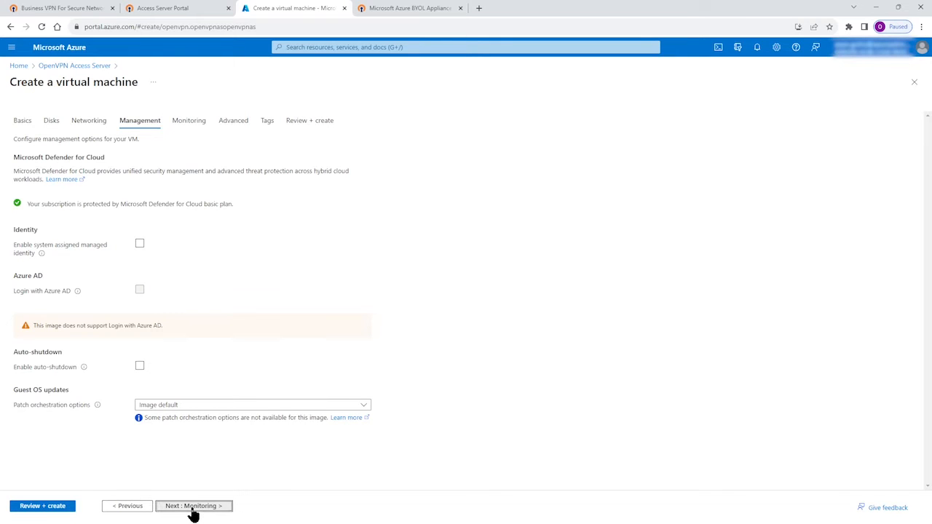
click(194, 507)
click(194, 507)
click(193, 506)
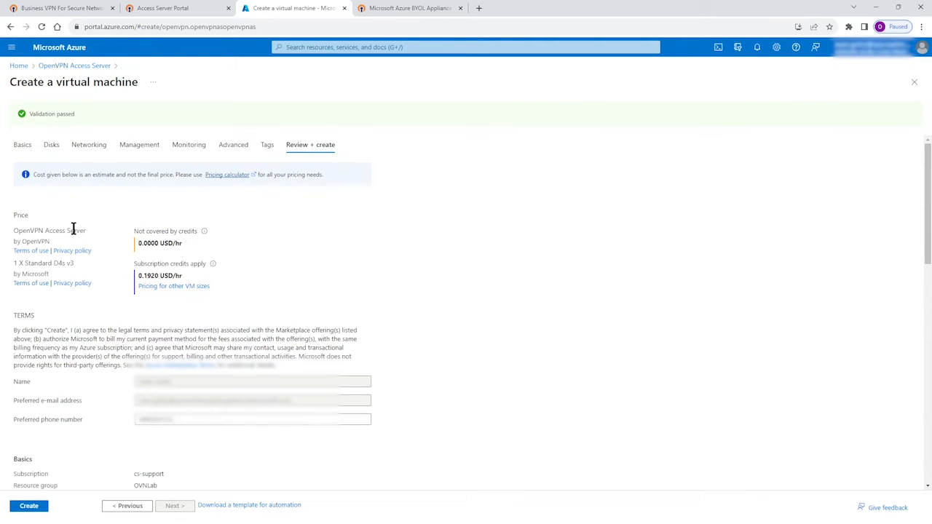
- Review the virtual machine's configuration summary, create the machine and download the generated SSH private key
scroll(92, 252, down, 12)
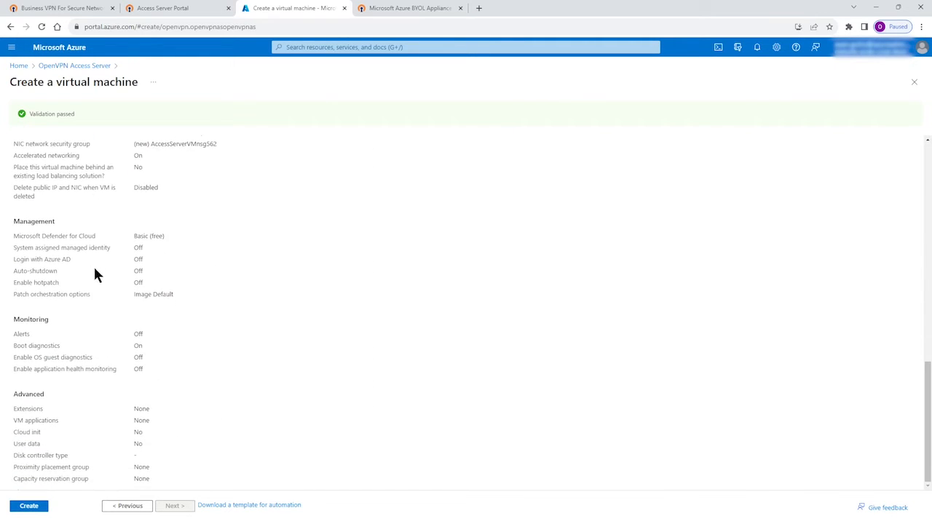
click(30, 506)
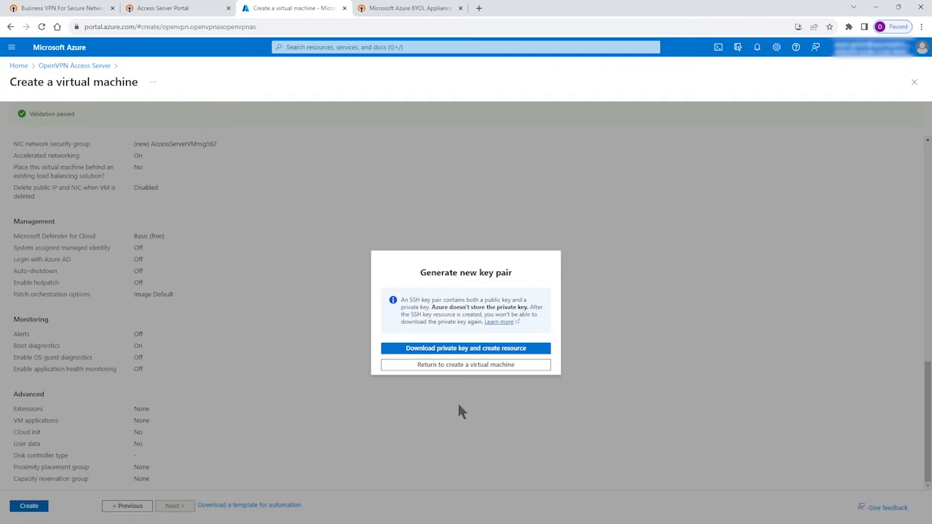
click(447, 354)
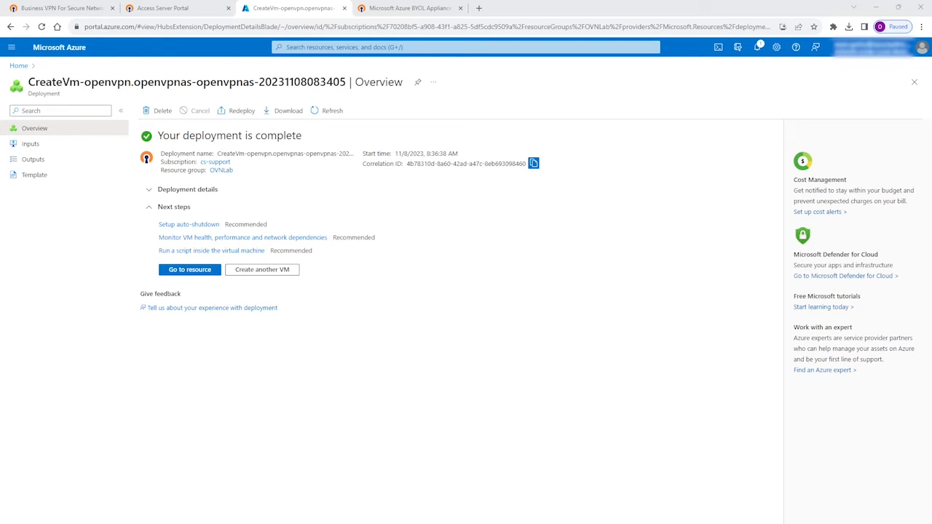
- Go to the deployed AccessServerVM resource, open its connection page and check the admin username
click(187, 270)
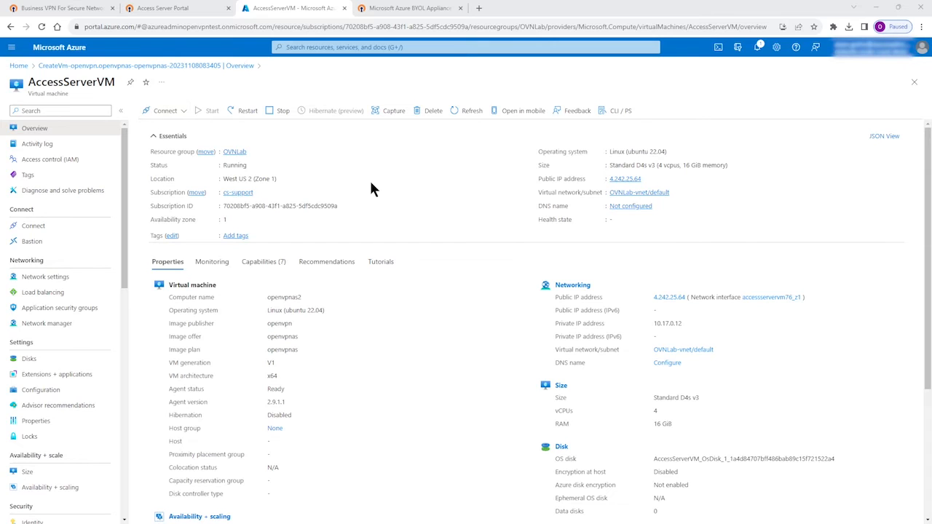
click(160, 111)
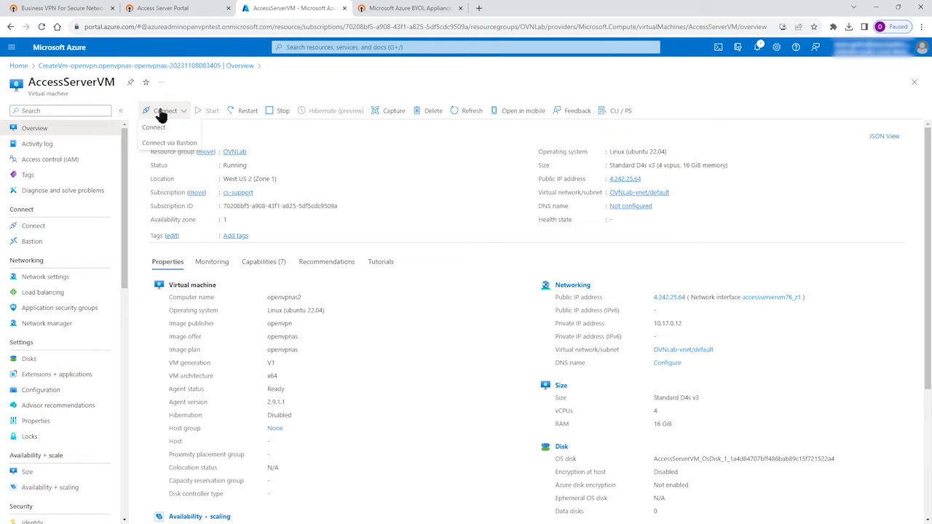
click(146, 126)
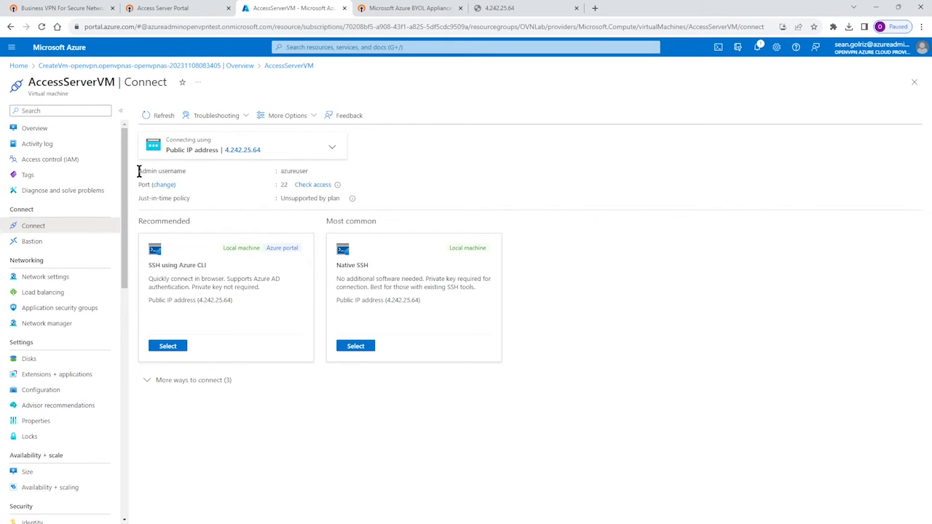
drag(139, 172, 315, 172)
click(673, 184)
key(alt+Tab)
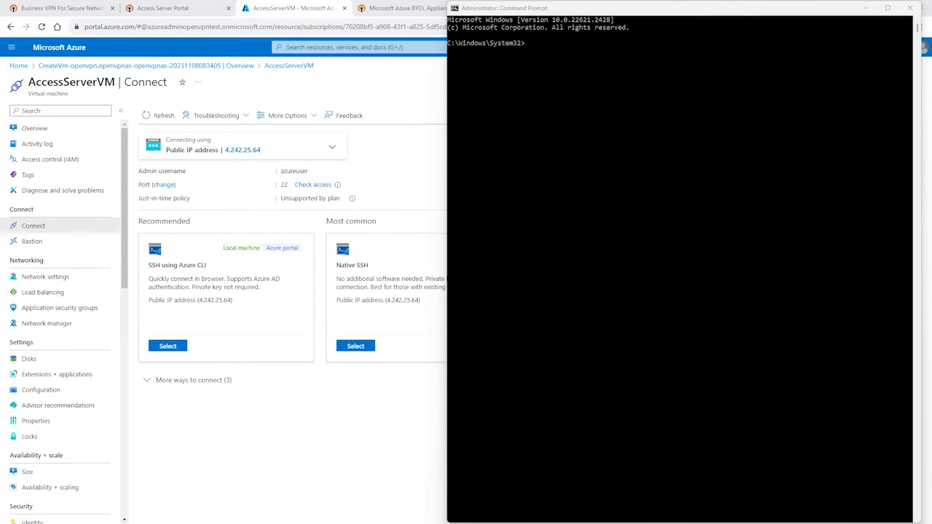
click(541, 44)
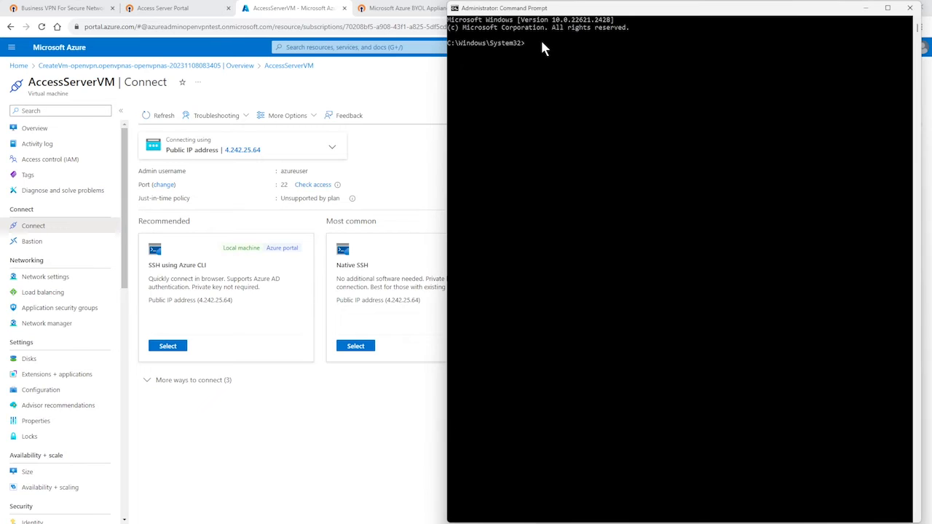
key(ctrl+v)
key(Return)
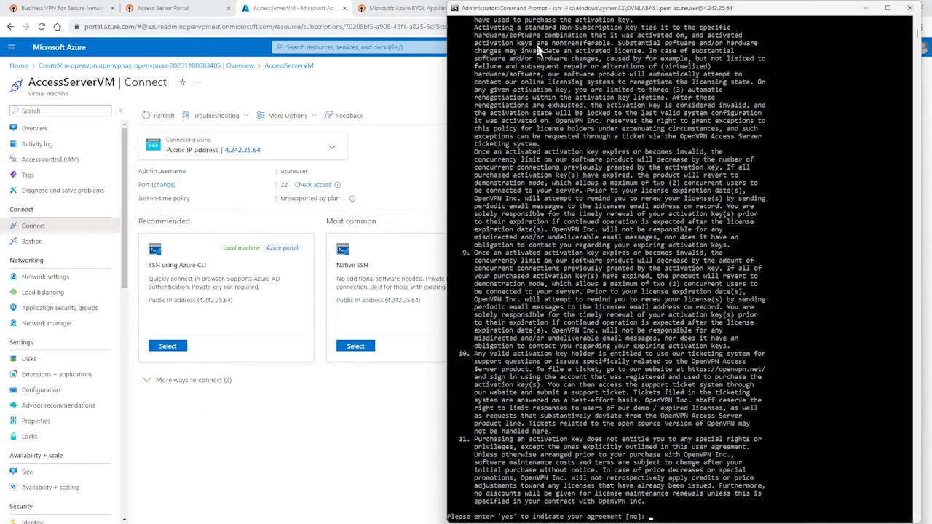
- Answer yes to the Access Server license agreement and yes to making this the primary Access Server node
scroll(634, 240, down, 8)
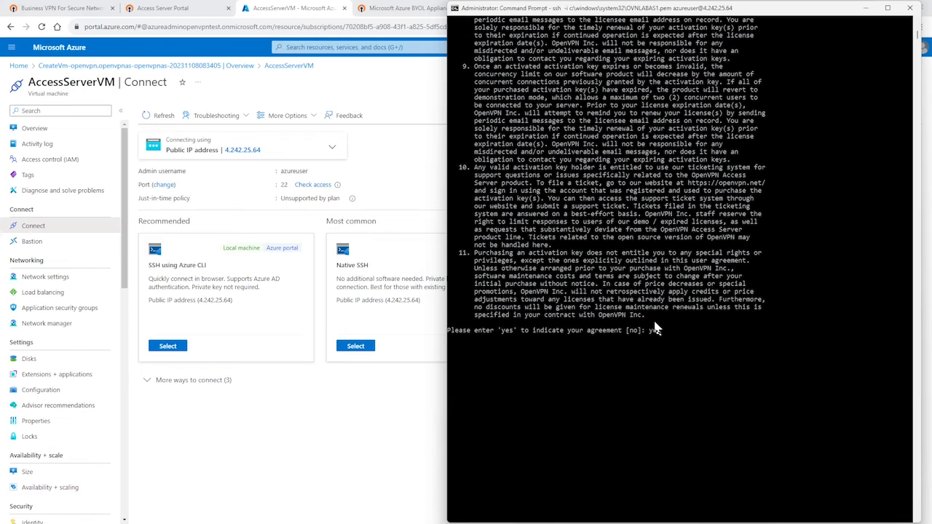
text(yes)
key(Return)
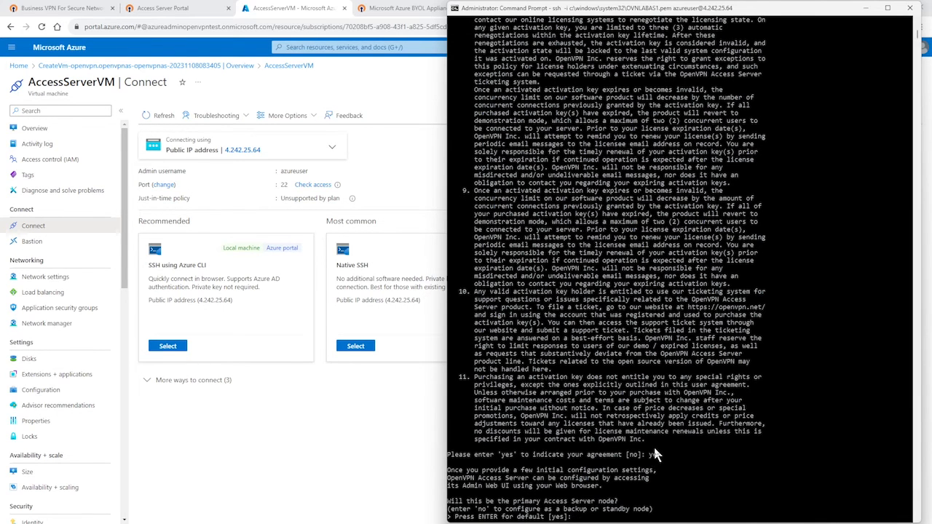
scroll(653, 444, down, 2)
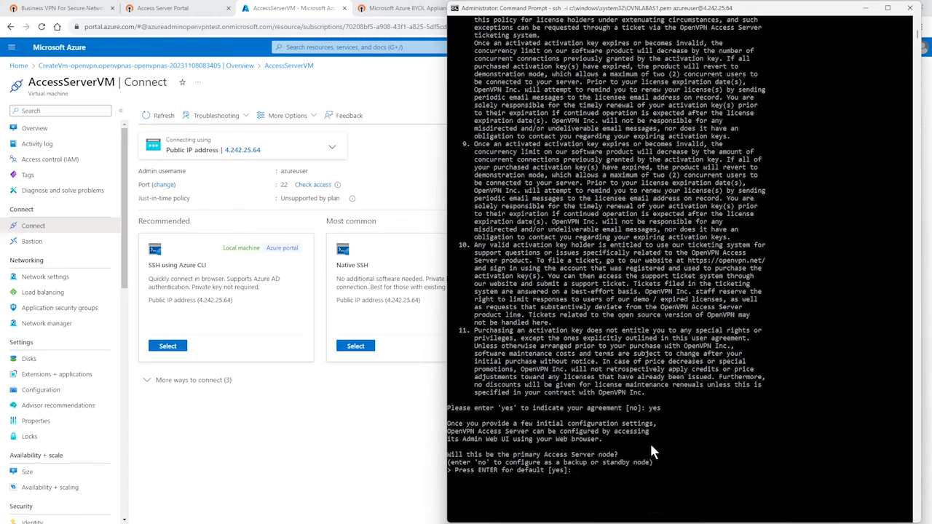
text(yes)
key(Return)
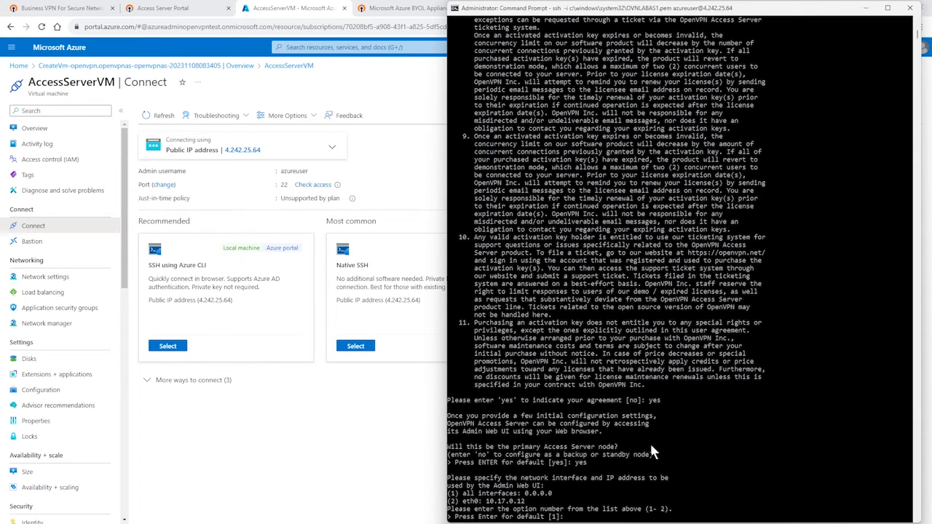
- Choose option 1 (all interfaces) for the Admin Web UI and accept the default certificate, port, routing and subnet settings
text(1)
key(Return)
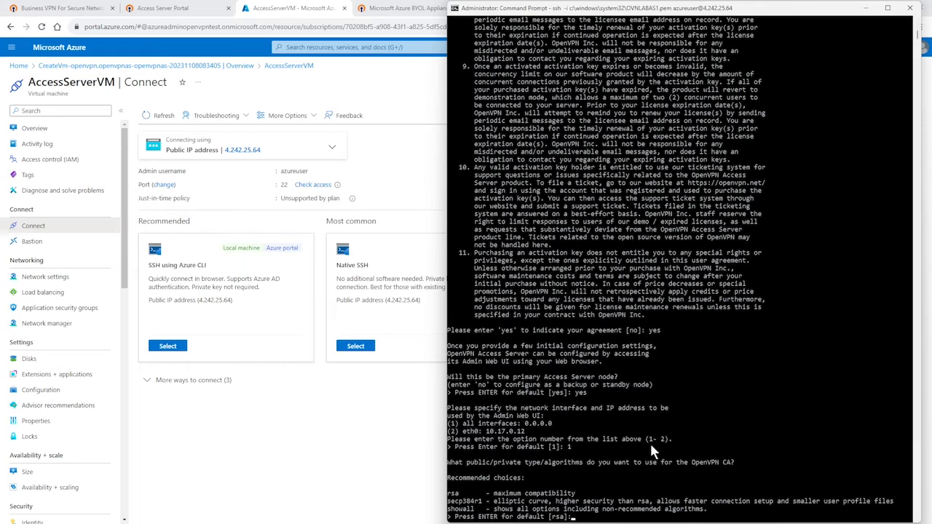
key(Return)
key(Return)
key(Return)
key(Return)
key(Return)
key(Return)
key(Return)
key(Return)
key(Return)
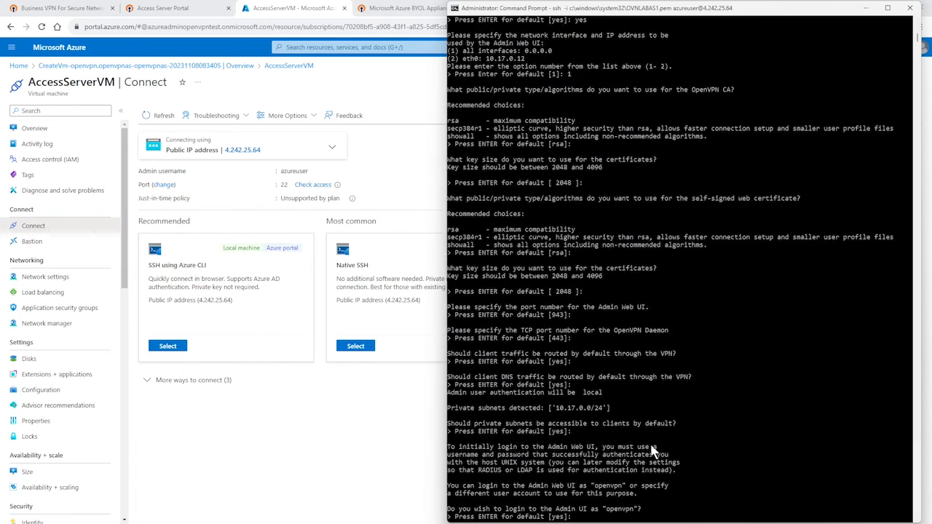
- Answer yes to logging in to the Admin UI as the "openvpn" user
drag(642, 413, 448, 418)
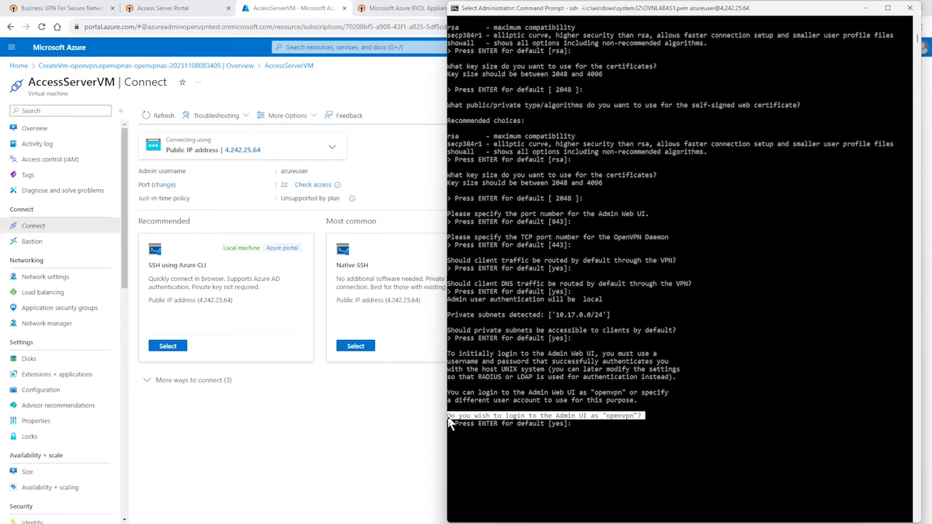
click(592, 427)
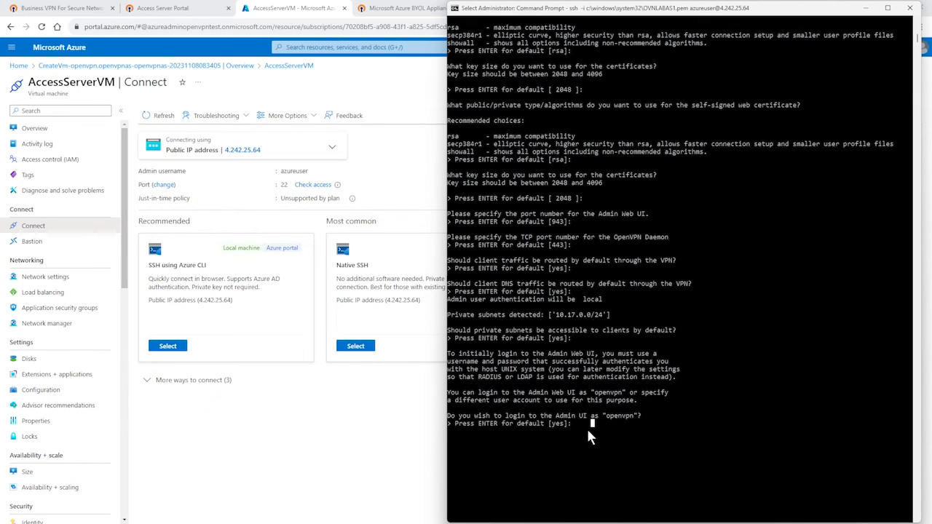
text(yes)
key(Return)
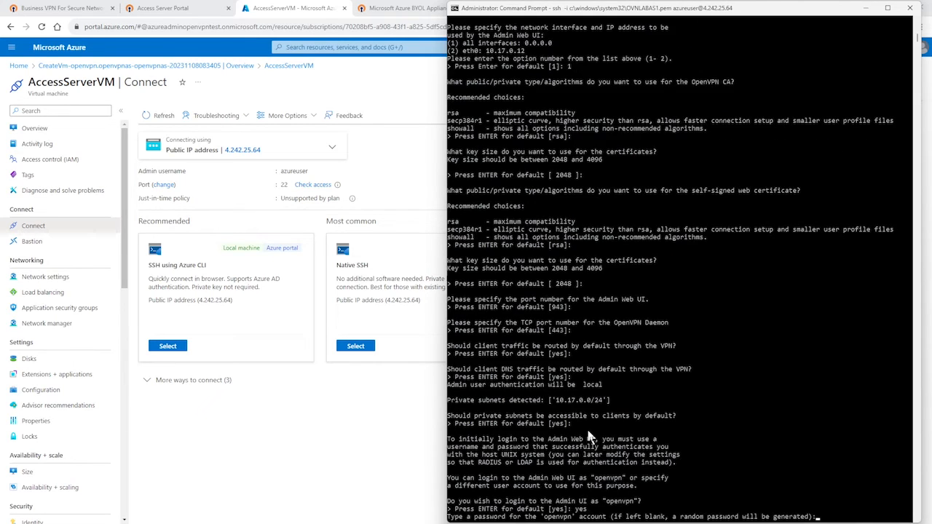
- Shrink the terminal window, then enter and confirm the password for the openvpn account
scroll(590, 437, down, 2)
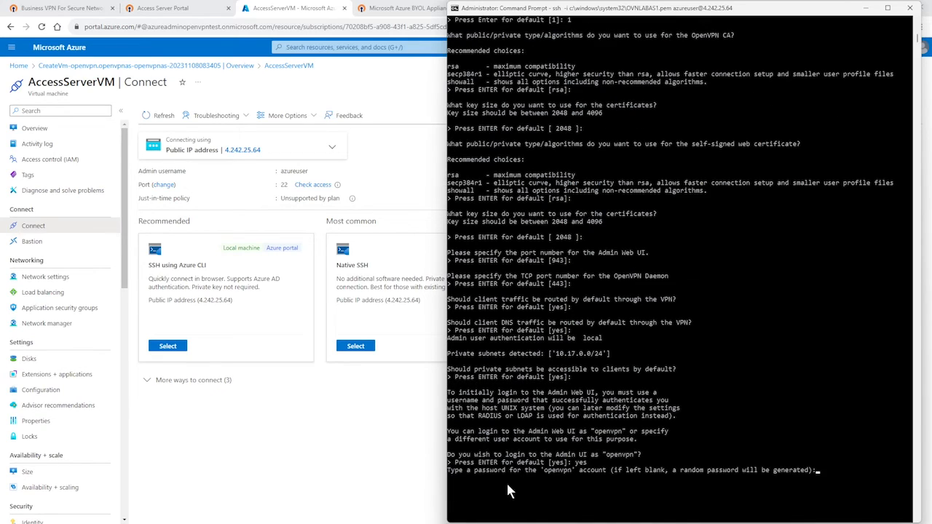
drag(450, 470, 453, 472)
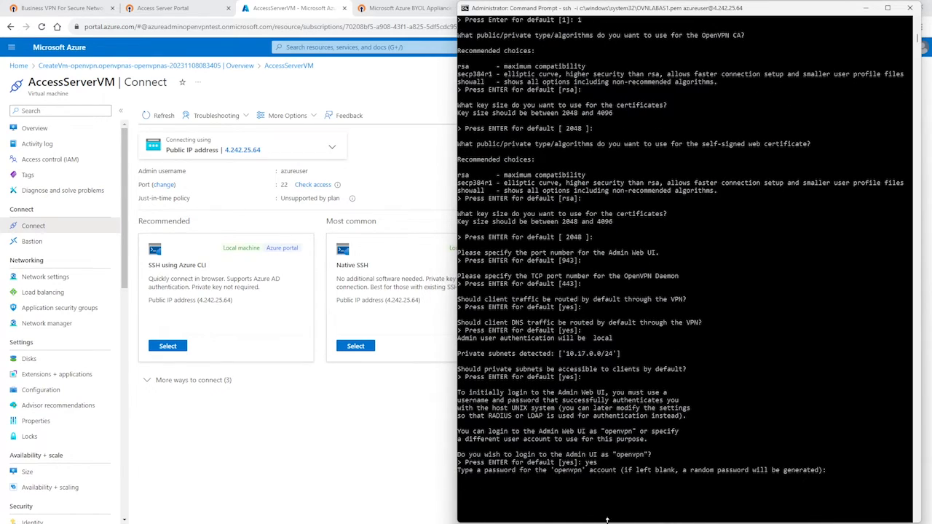
drag(610, 522, 583, 424)
drag(460, 346, 826, 354)
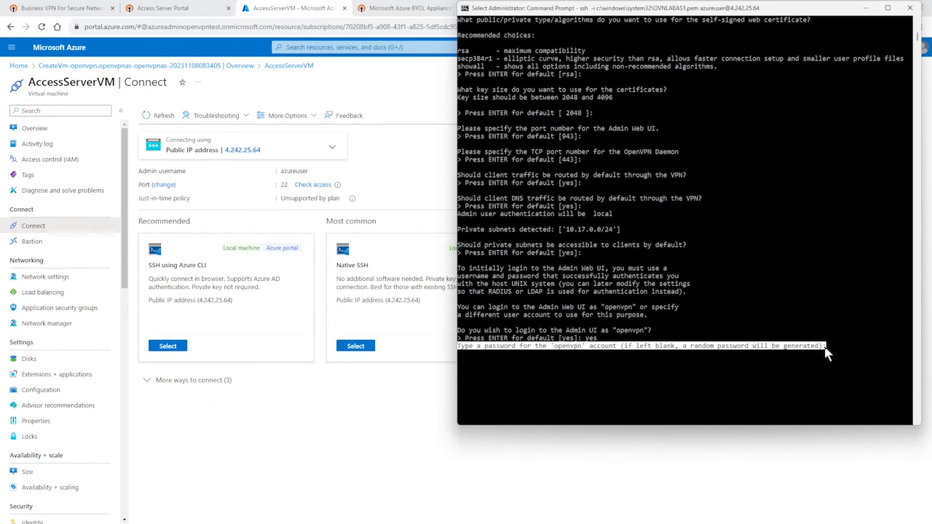
click(830, 347)
key(Escape)
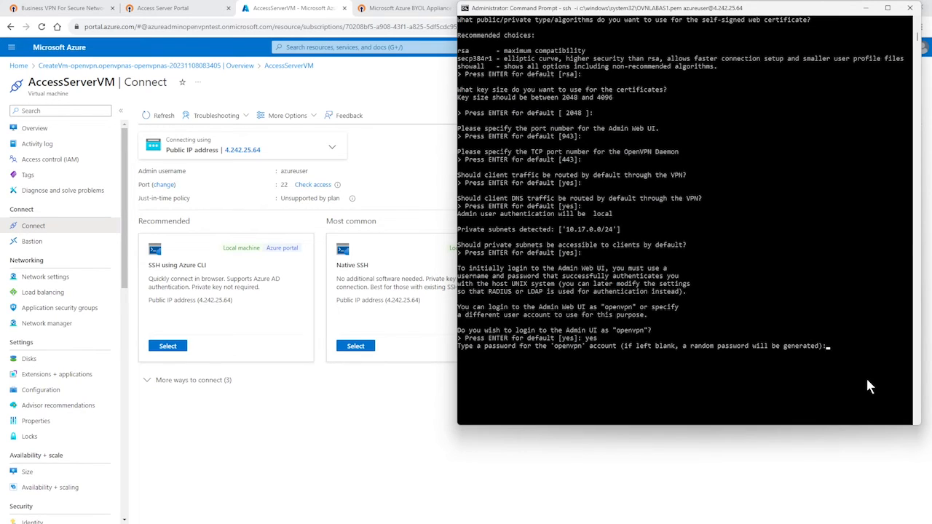
key(Return)
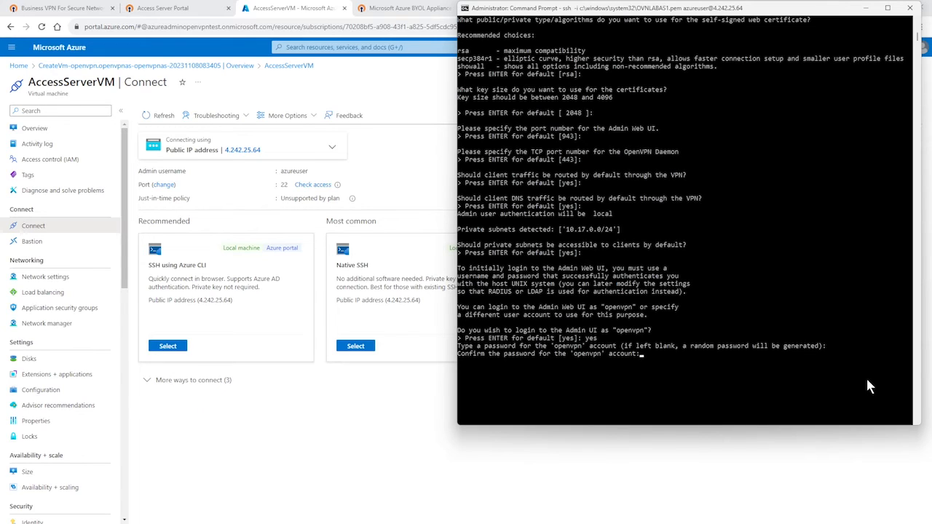
key(Return)
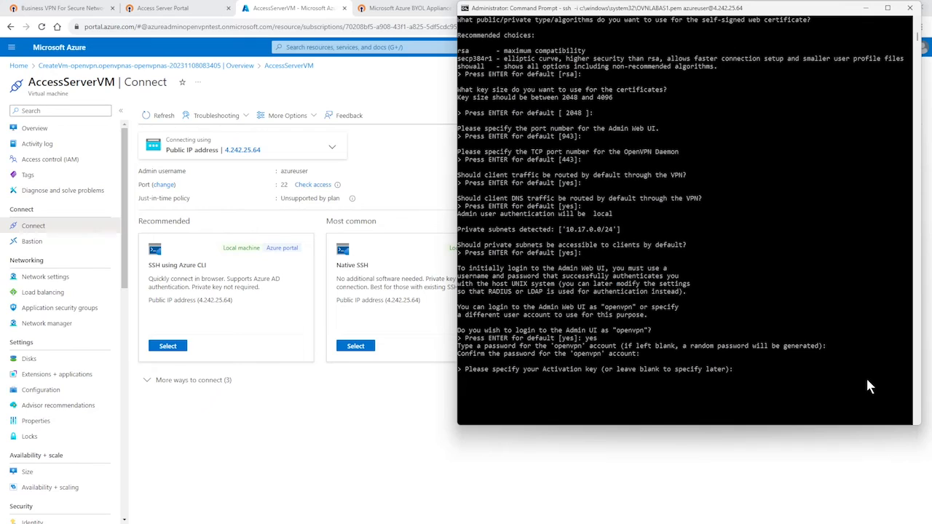
- Leave the activation key blank and let the Access Server's initial configuration run
drag(730, 369, 472, 371)
click(819, 369)
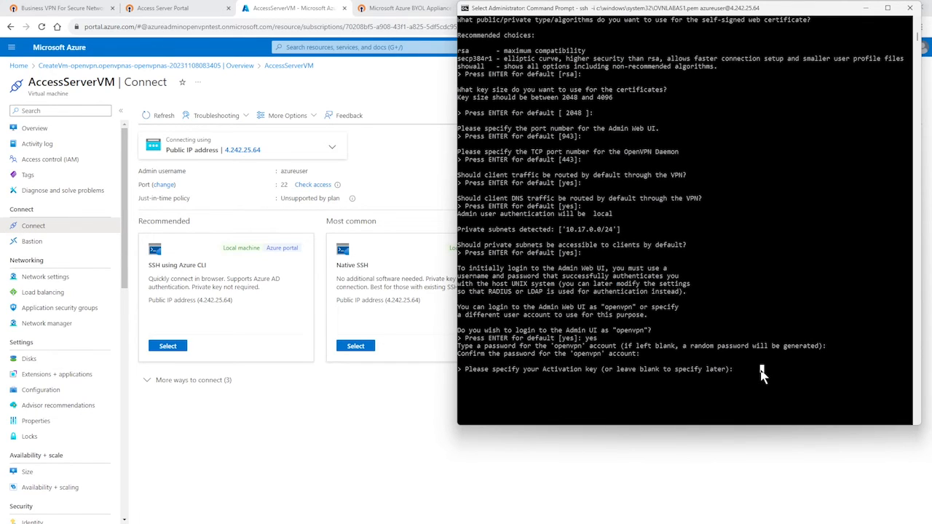
key(Escape)
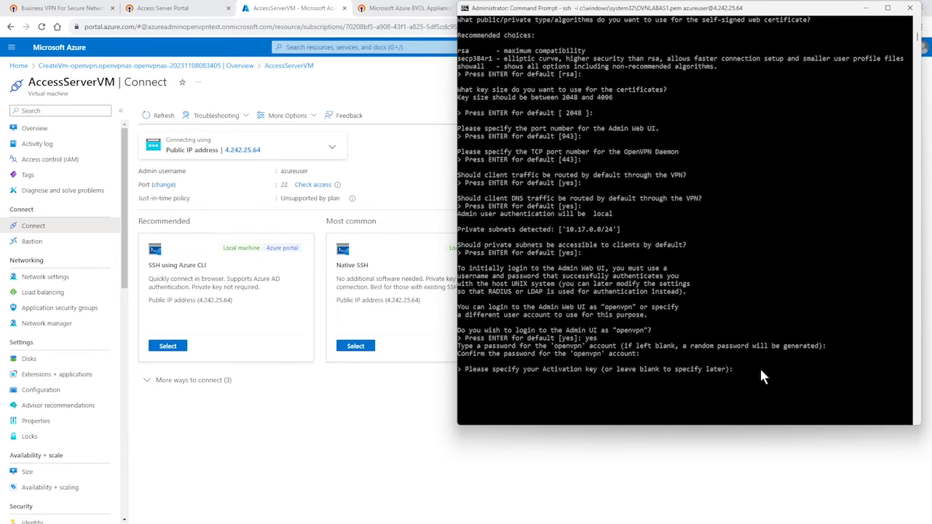
key(Return)
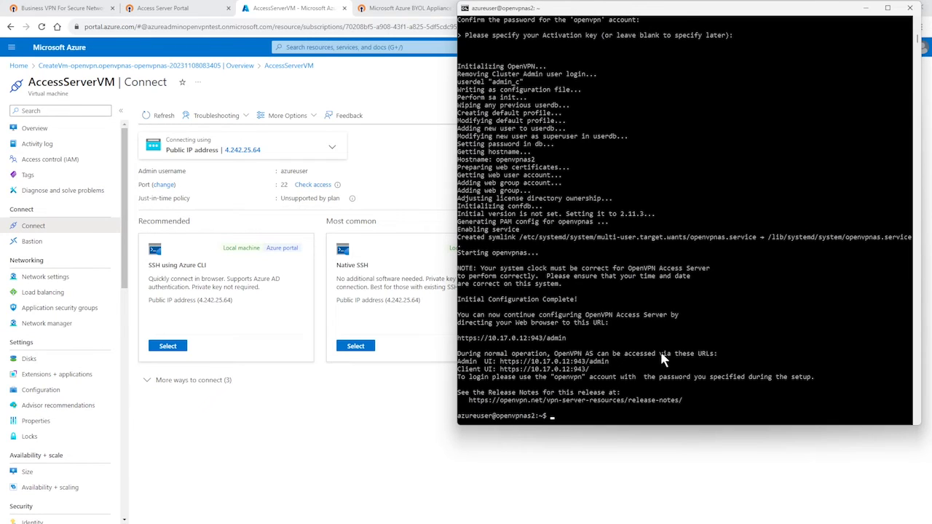
- Examine the Admin UI and Client UI URLs listed in the terminal's configuration output
scroll(656, 349, down, 1)
drag(595, 346, 500, 338)
drag(573, 342, 498, 339)
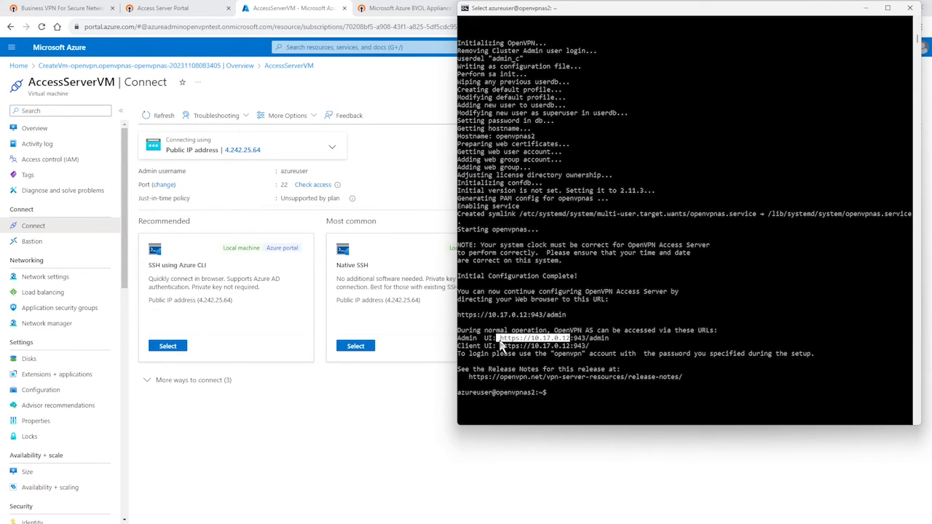
drag(612, 339, 498, 347)
click(524, 354)
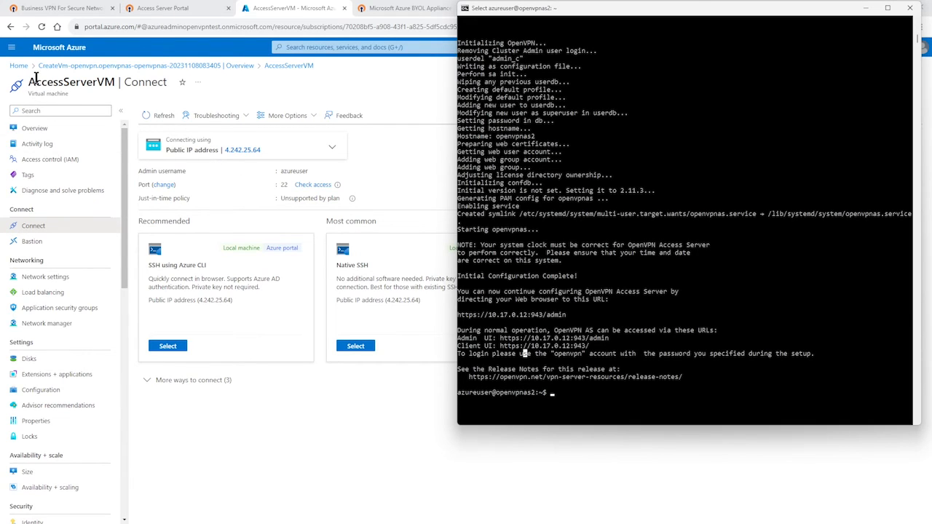
- Return to AccessServerVM's overview in the Azure portal and check its private and public IP addresses
click(33, 129)
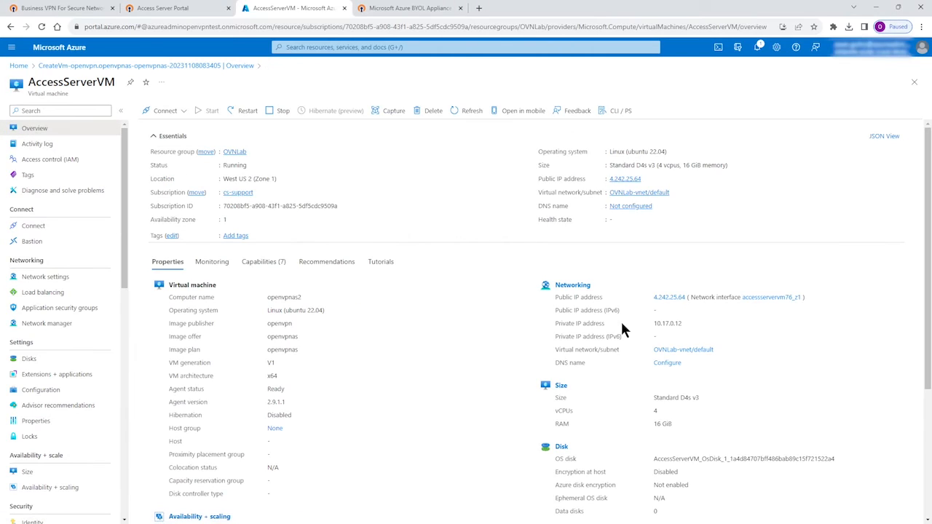
drag(699, 328, 550, 328)
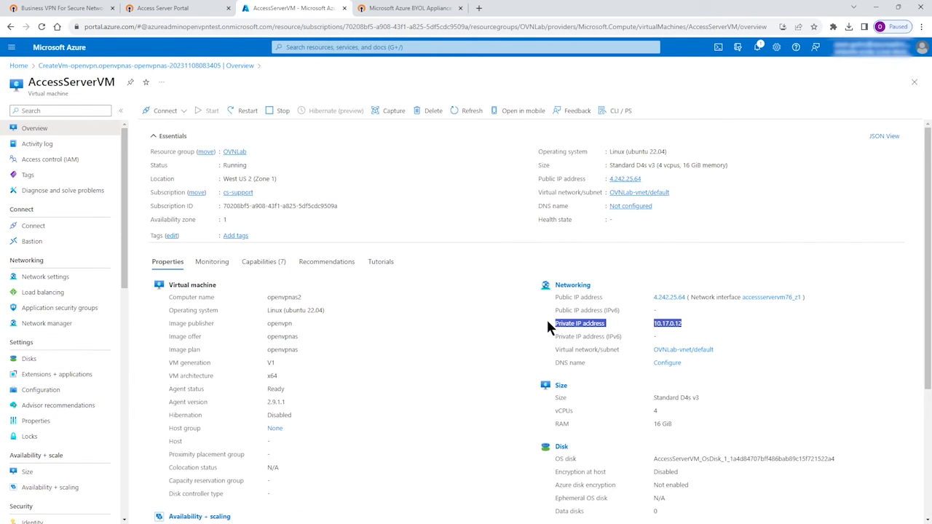
drag(664, 182, 540, 186)
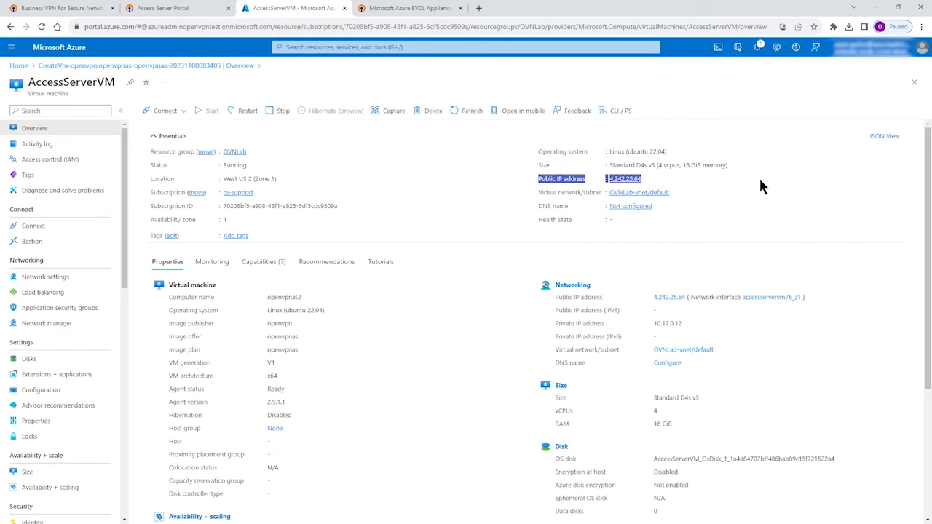
click(760, 187)
click(647, 180)
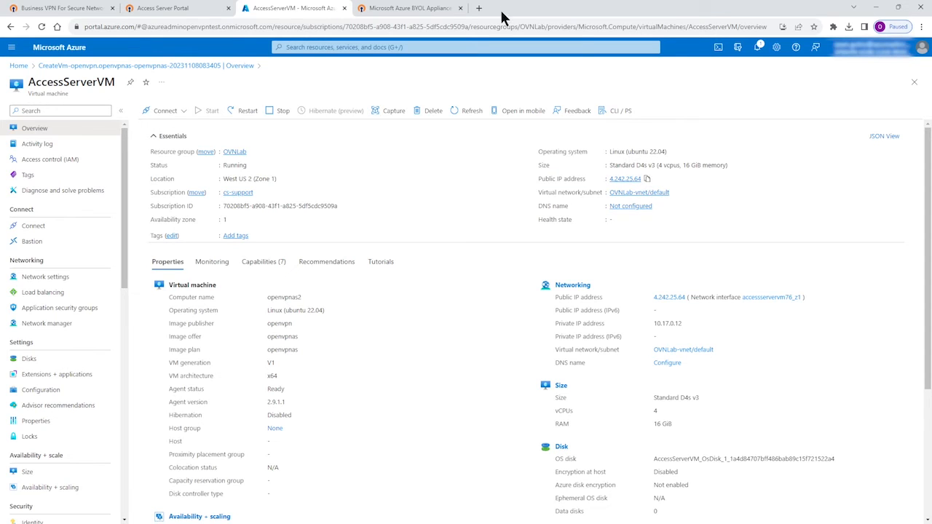
click(480, 9)
text(ht)
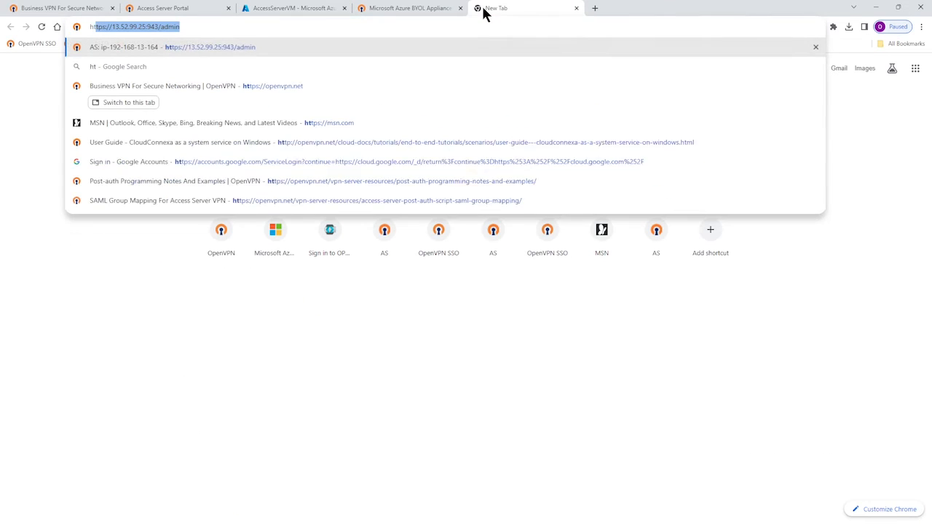
text(tps://)
key(ctrl+v)
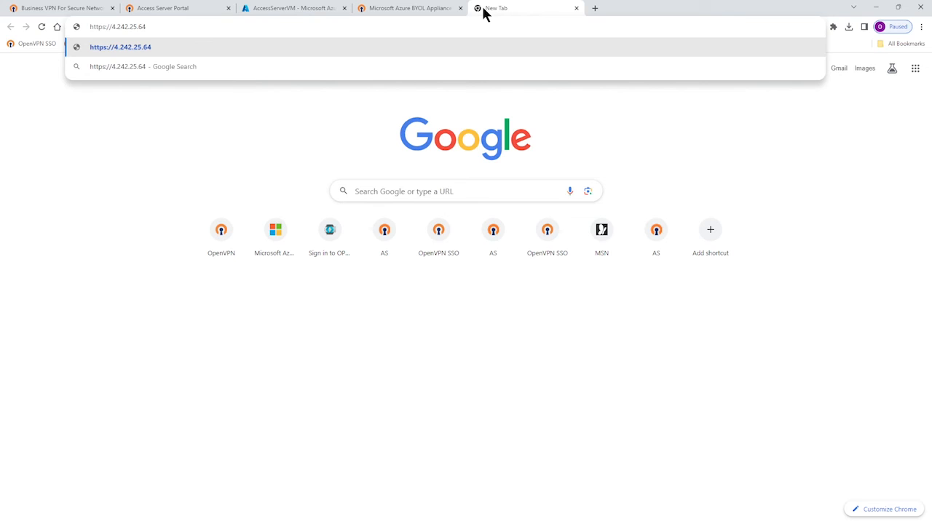
text(:943/admin)
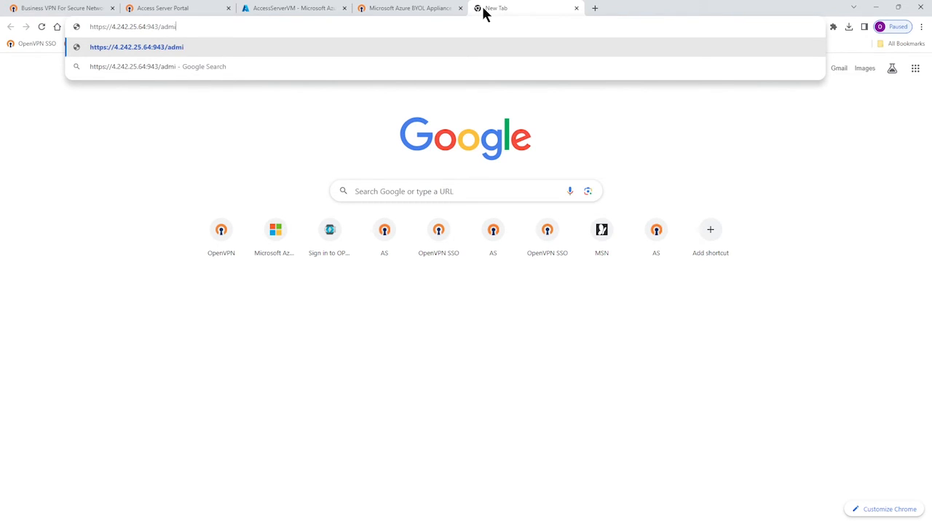
key(Return)
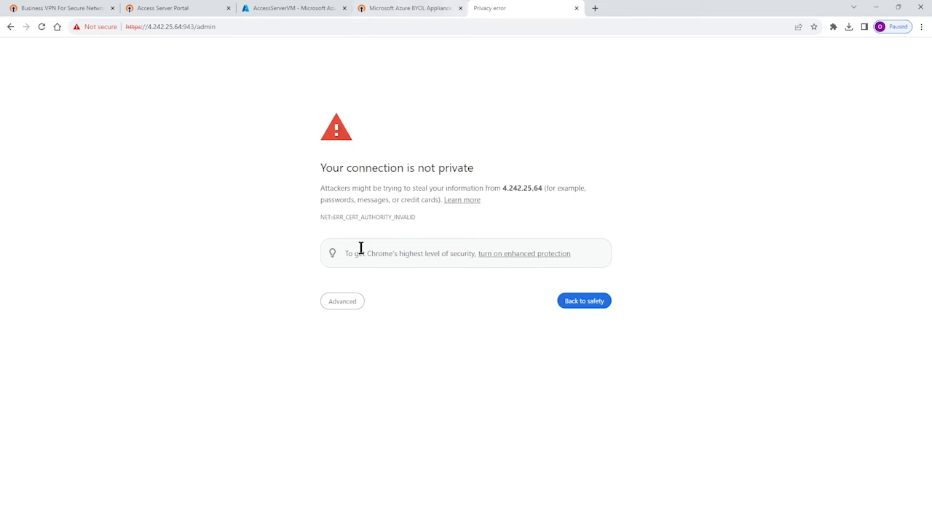
click(343, 305)
click(360, 377)
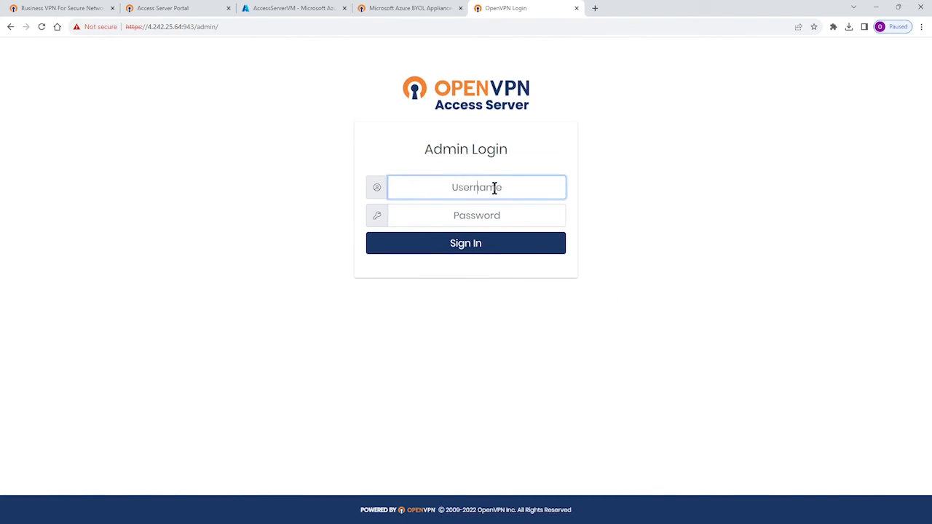
- Sign in to the Admin Web UI as openvpn with the account password and accept the End User License Agreement
text(openvpn)
key(Tab)
text(•••••••••)
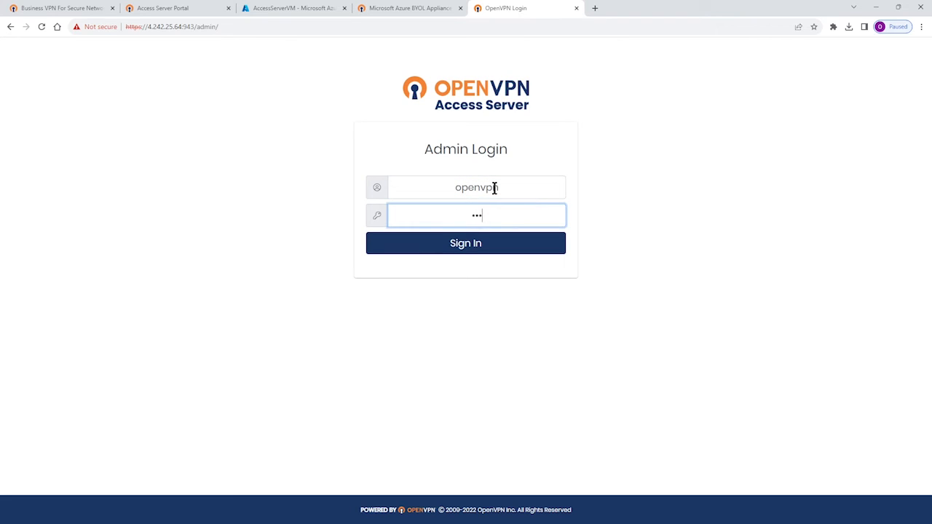
text(•••)
key(Return)
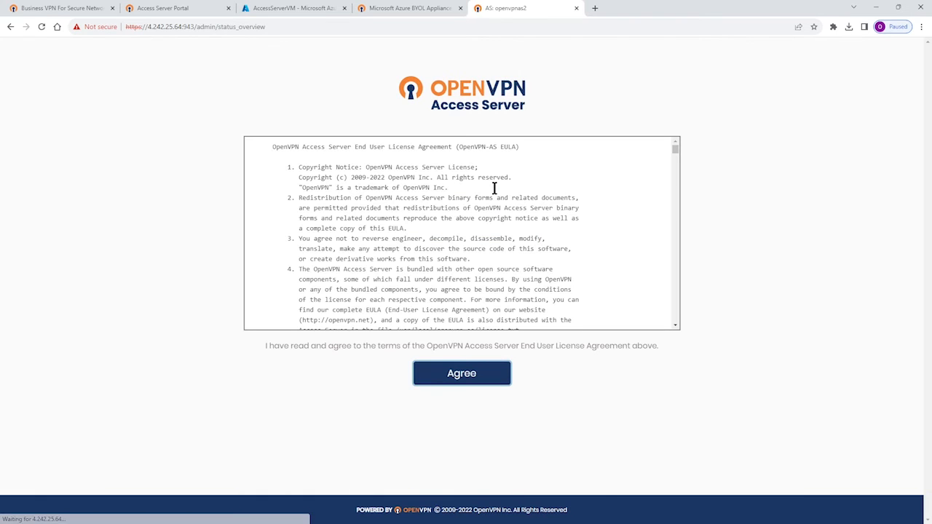
click(463, 383)
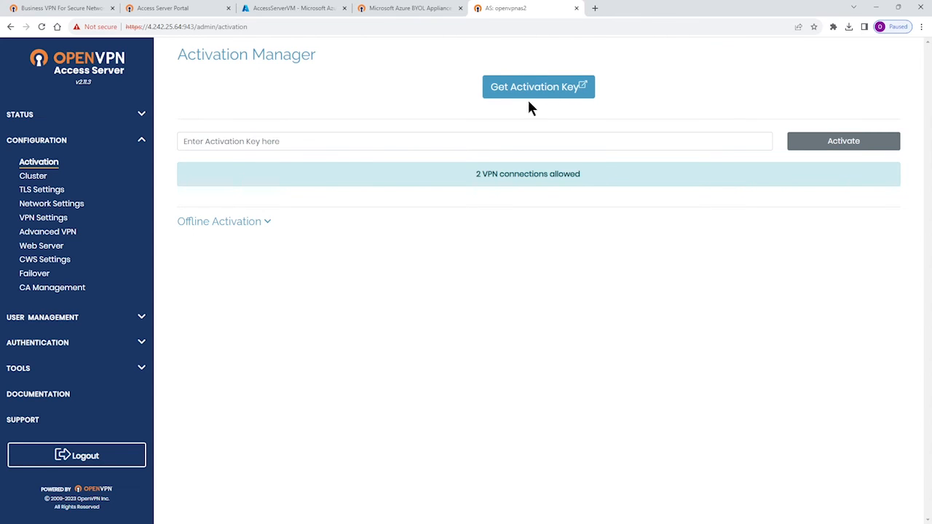
- Check the Access Server Portal tab, return to the Activation Manager and open the page for getting an activation key
click(181, 8)
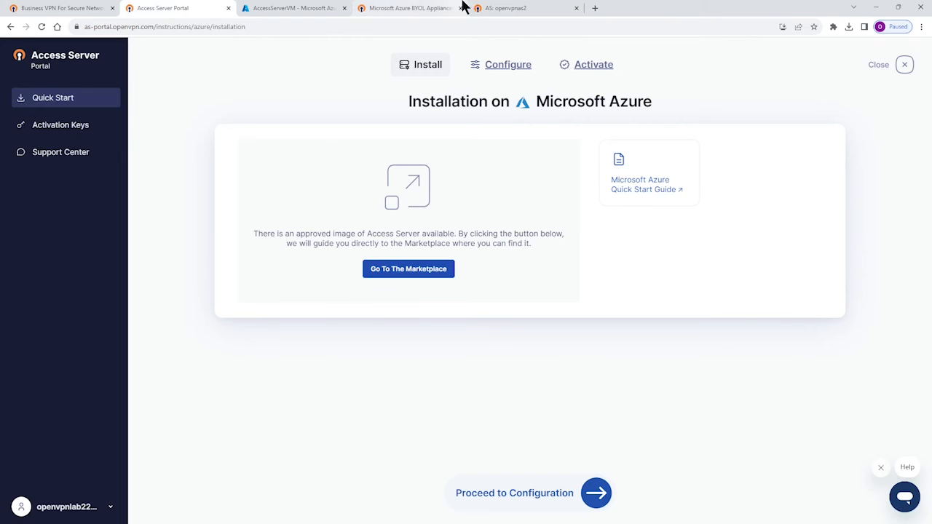
click(512, 9)
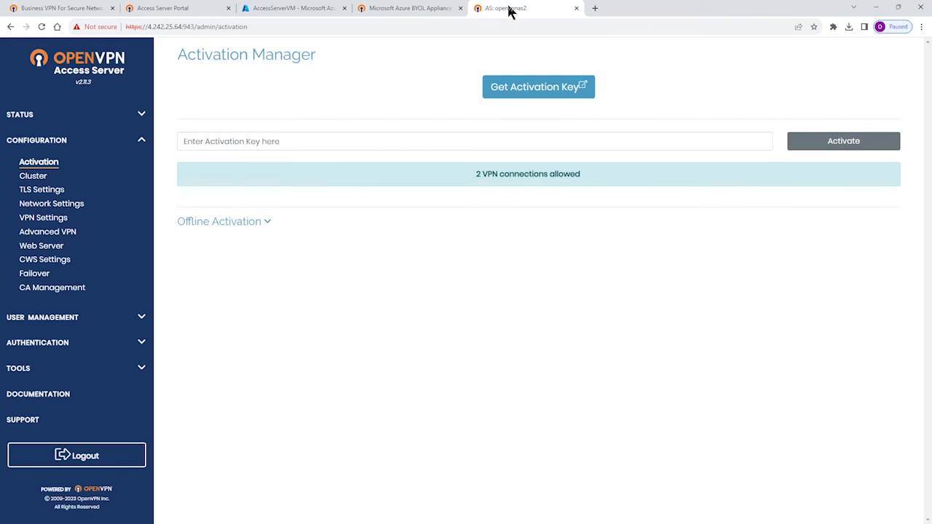
click(537, 94)
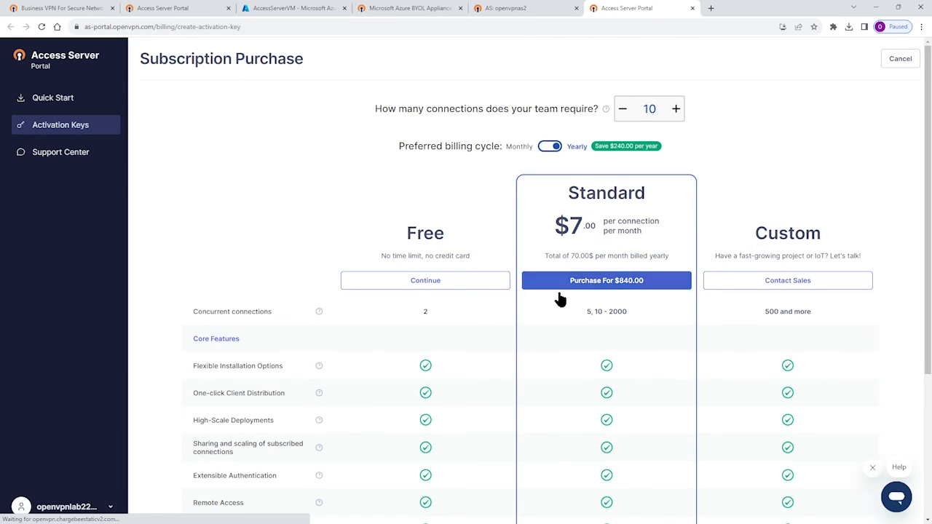
- Try raising and lowering the number of required connections, leaving it at 10
click(676, 111)
click(676, 111)
click(676, 111)
click(619, 110)
click(620, 110)
click(620, 111)
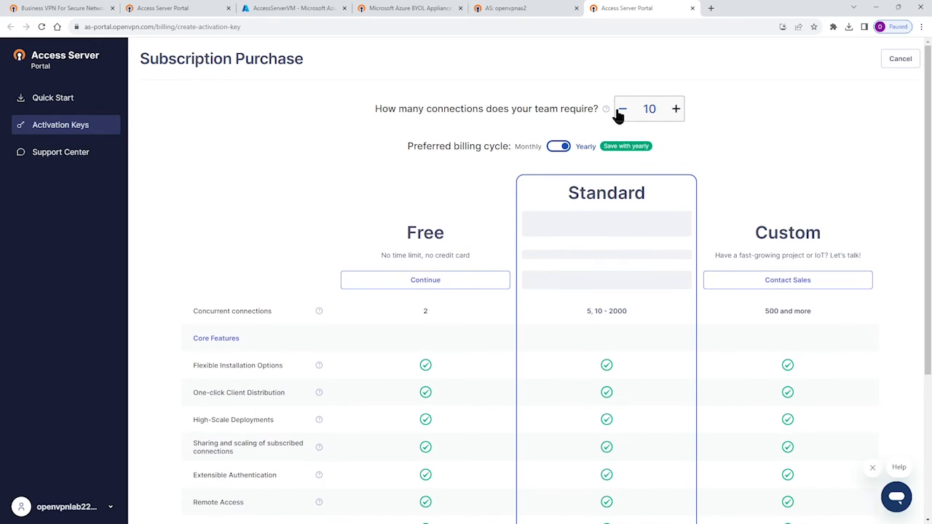
click(619, 110)
click(620, 110)
click(677, 111)
click(676, 110)
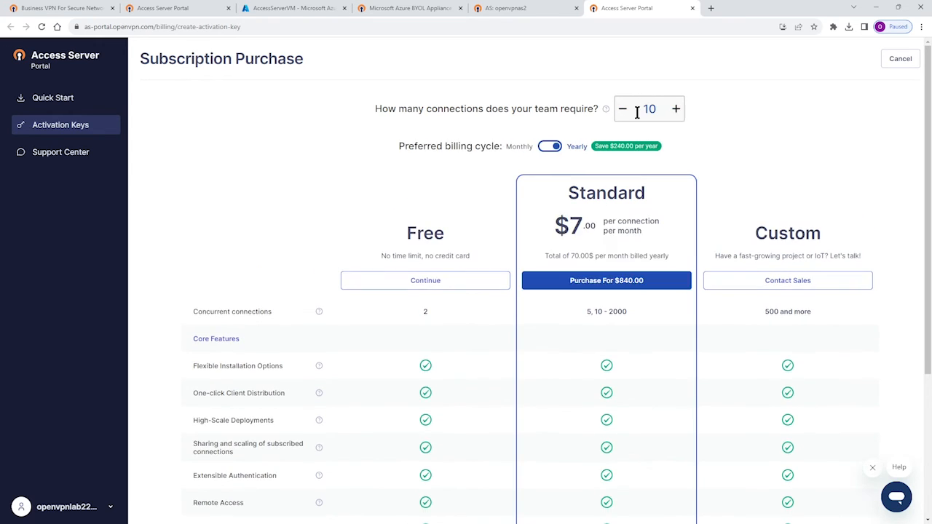
- Compare monthly and yearly billing for the Standard plan, and preview its yearly checkout form without paying
click(549, 149)
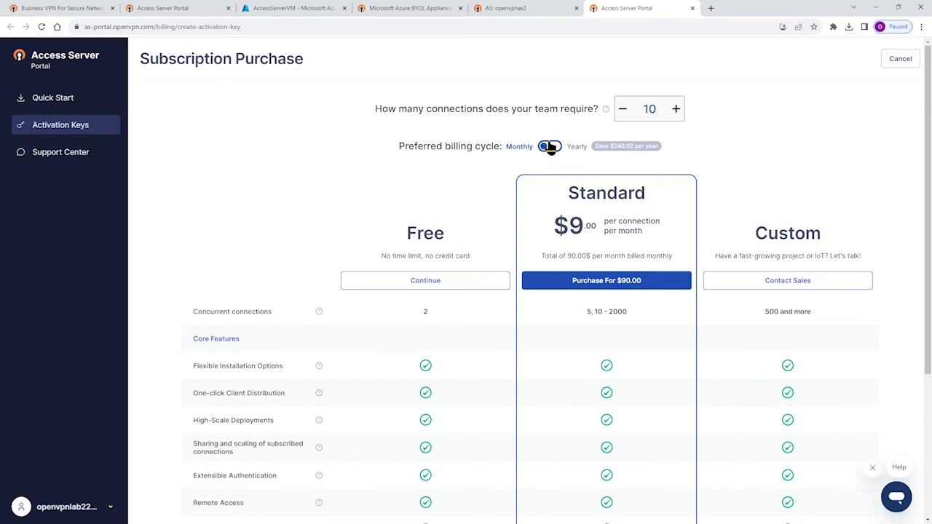
click(549, 147)
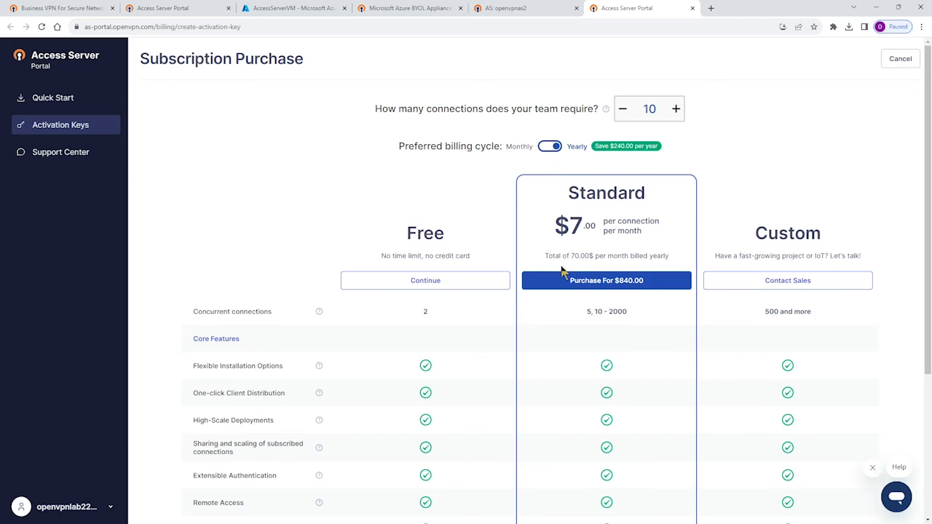
click(601, 281)
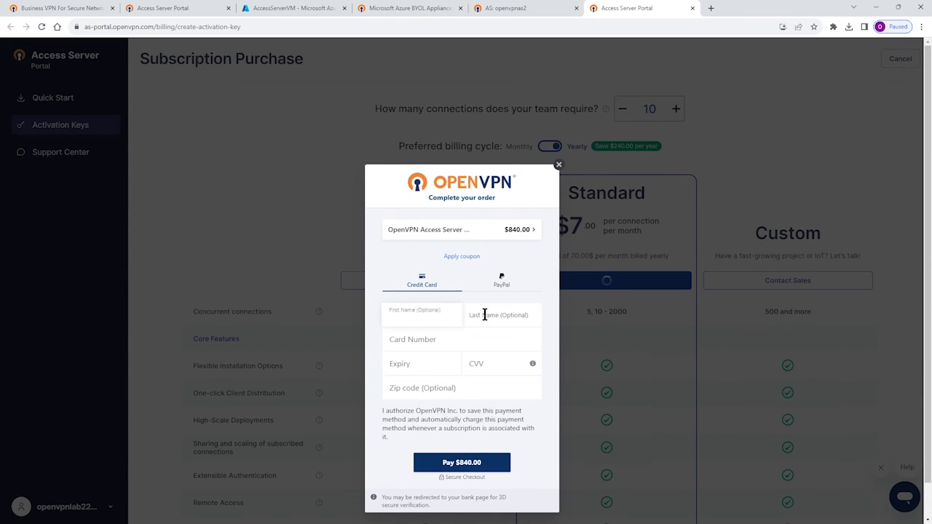
click(559, 166)
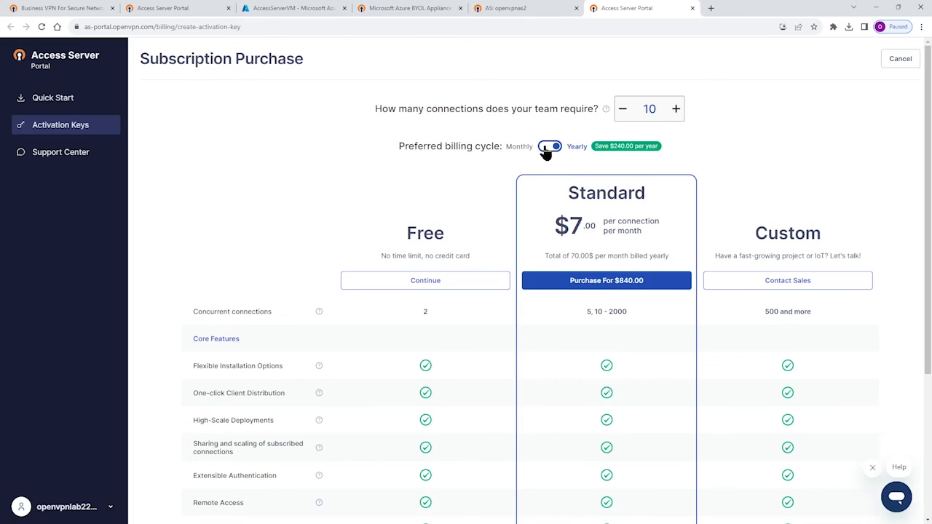
- Reduce the required connections to 2 and claim the Free plan's connections
click(623, 109)
click(623, 109)
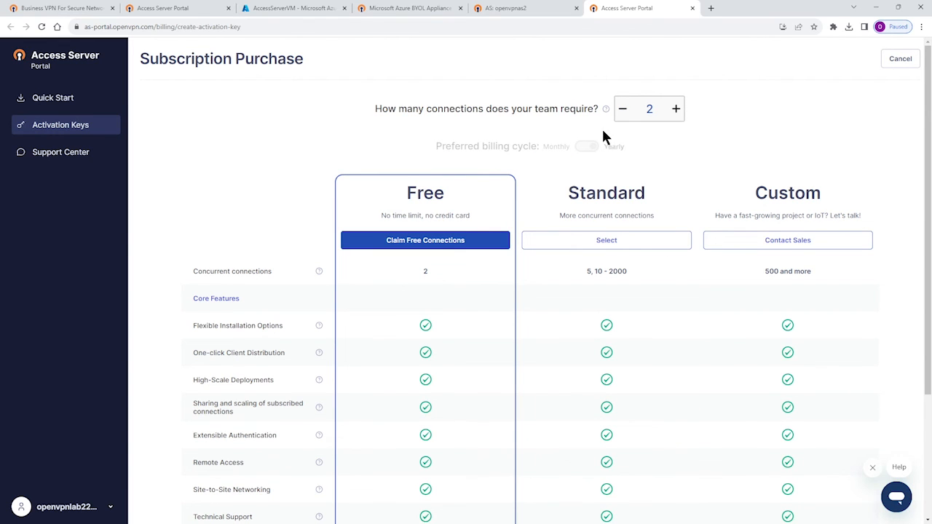
click(414, 243)
click(413, 242)
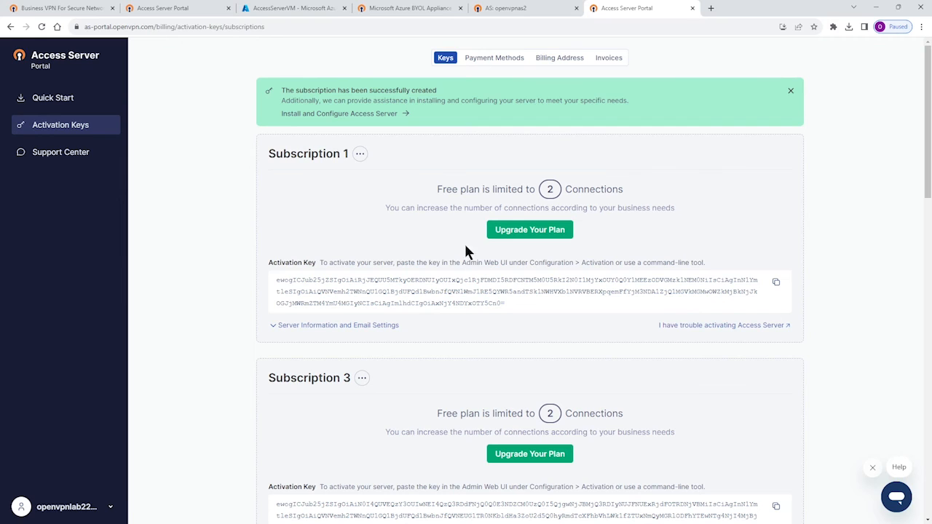
- Copy the activation key of Subscription 1 and activate the Access Server with it in the Activation Manager
scroll(456, 315, down, 3)
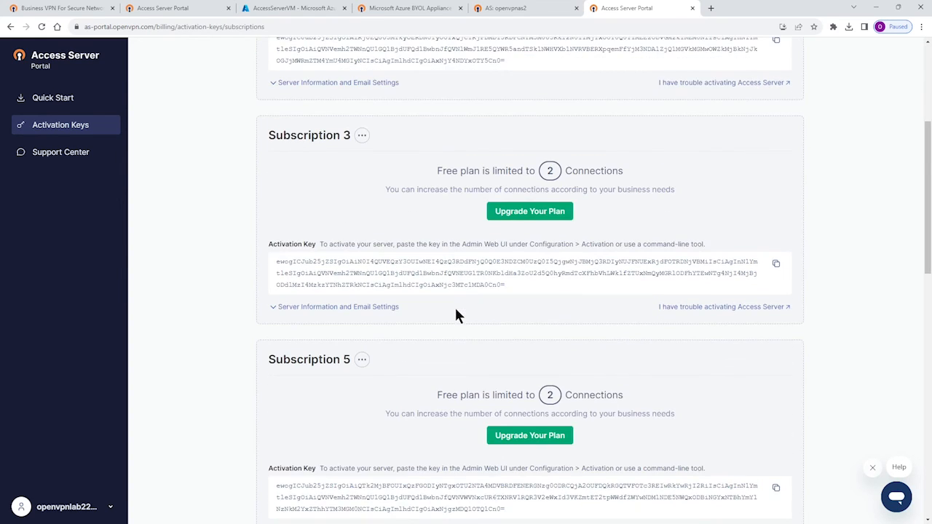
scroll(466, 291, up, 3)
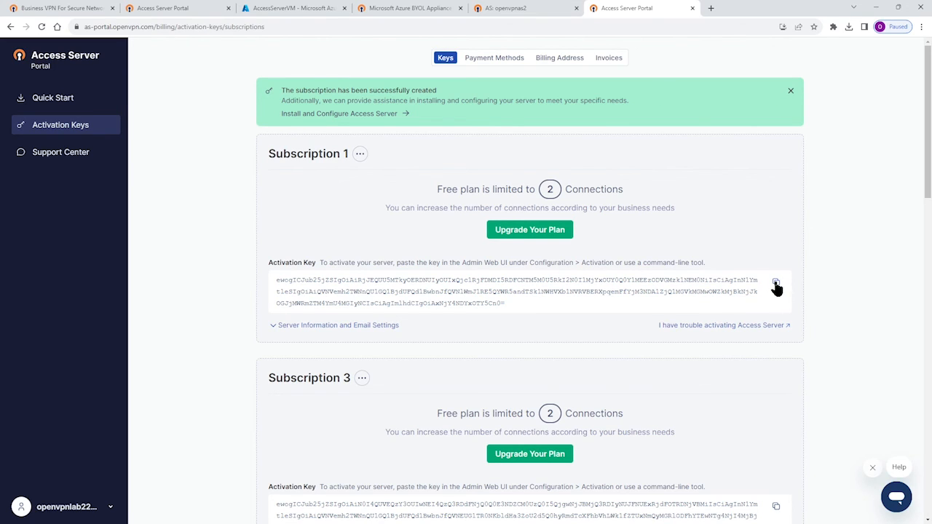
click(503, 9)
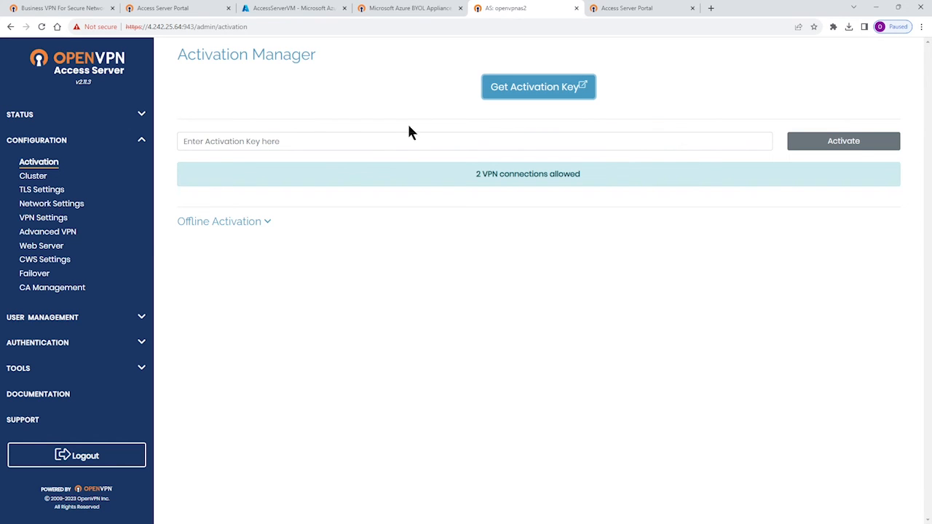
click(298, 141)
key(ctrl+v)
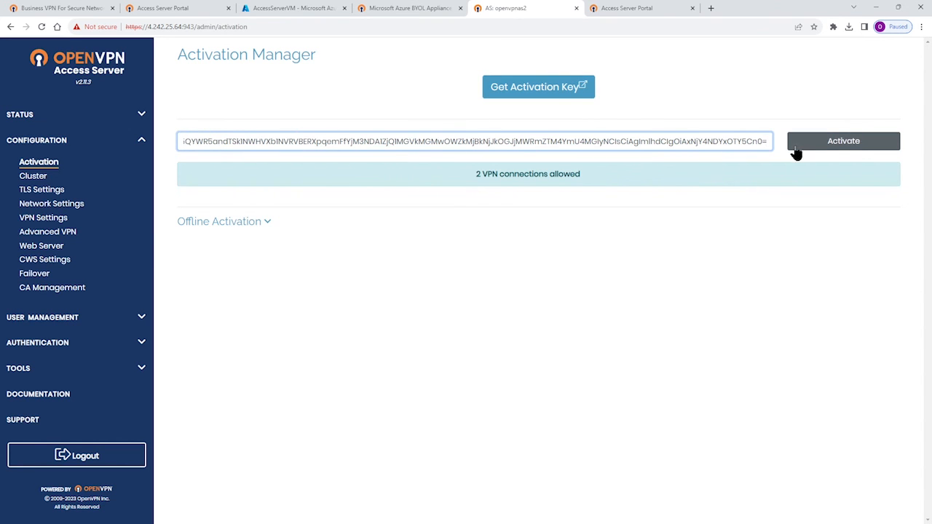
click(854, 142)
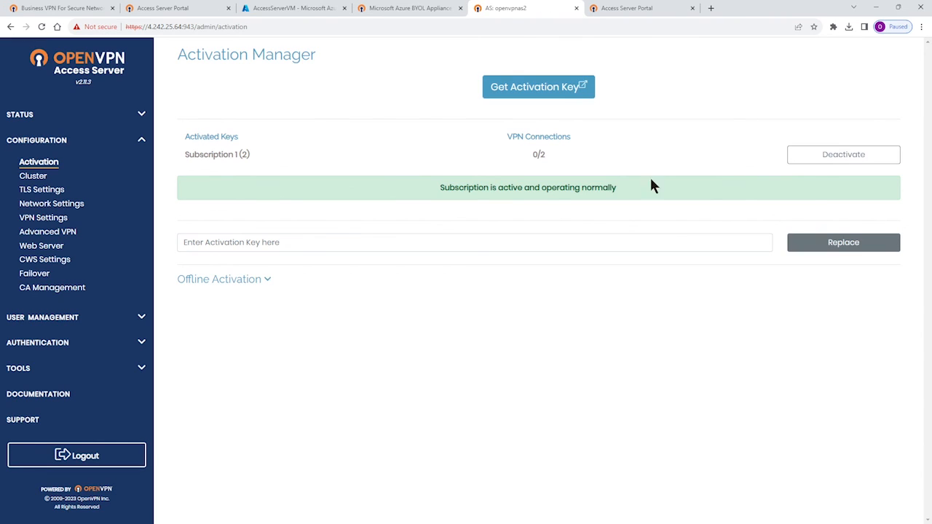
- Check the subscription's status message, and open the Status Overview to view the server's active configuration
drag(436, 188, 629, 189)
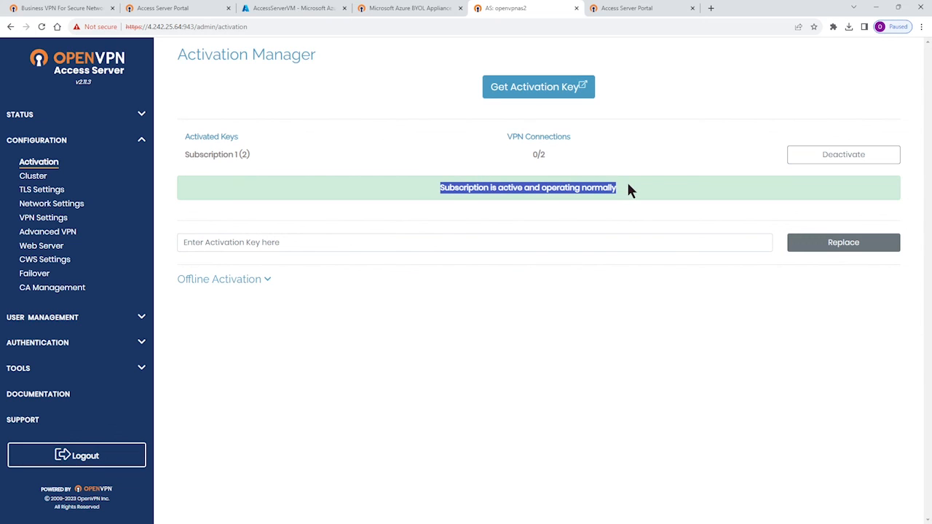
click(129, 120)
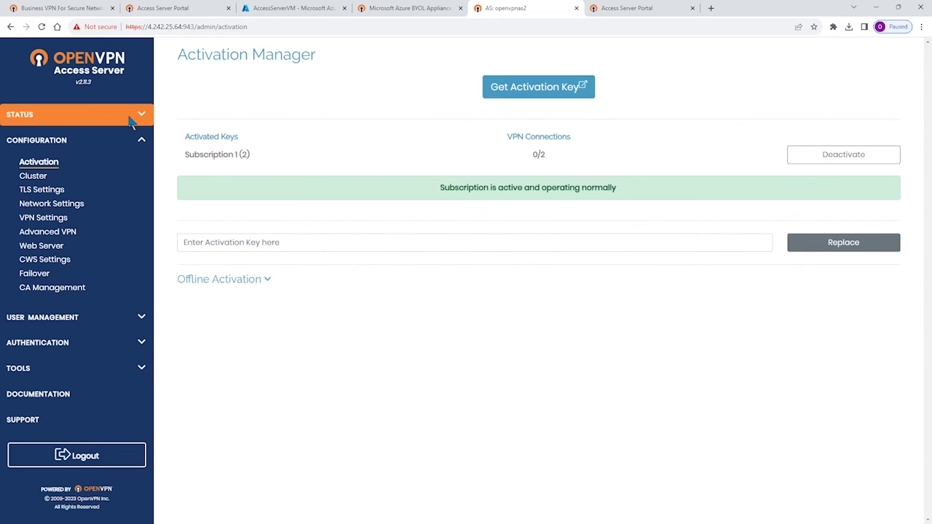
click(51, 136)
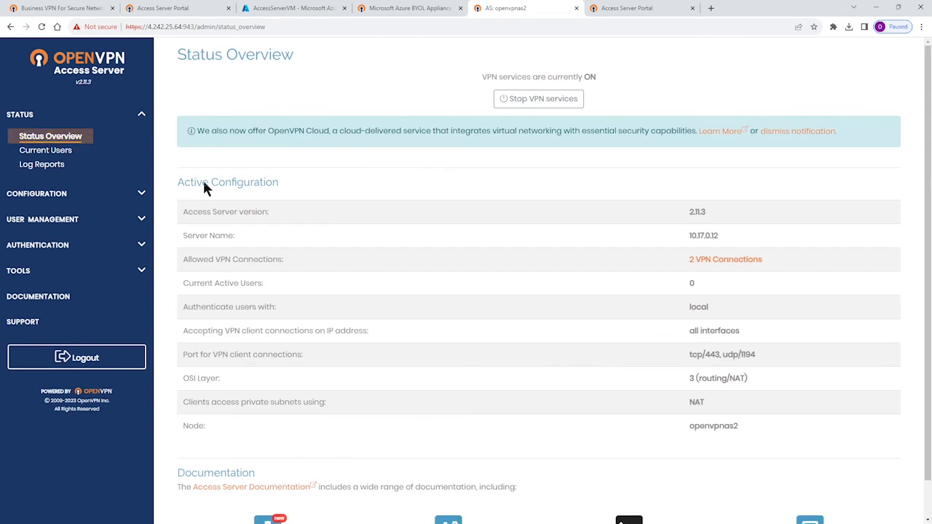